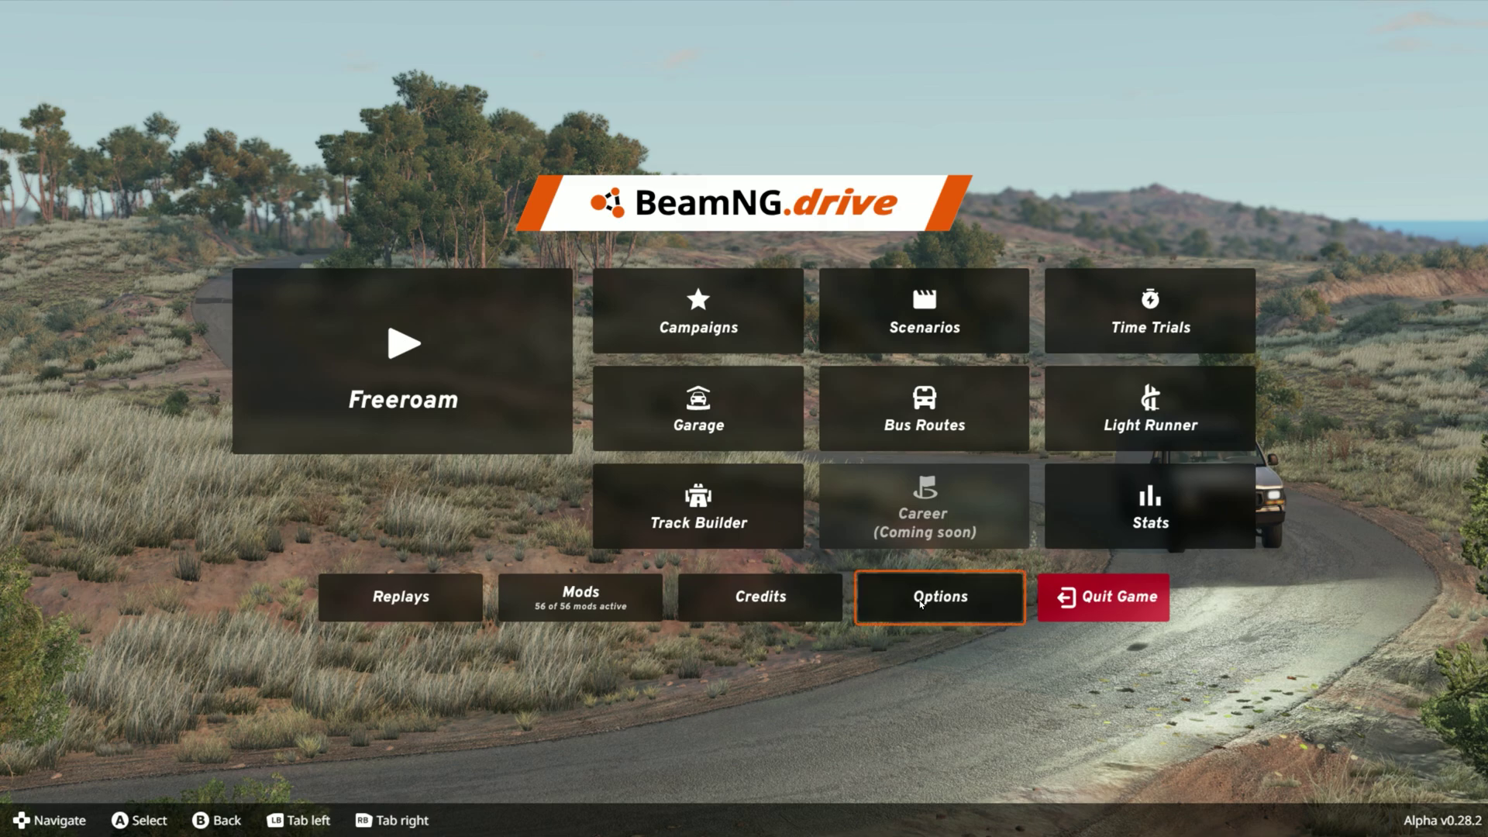
# Go to Options > Controls > Force Feedback and open the XAXIS steering binding for editing
pyautogui.click(921, 602)
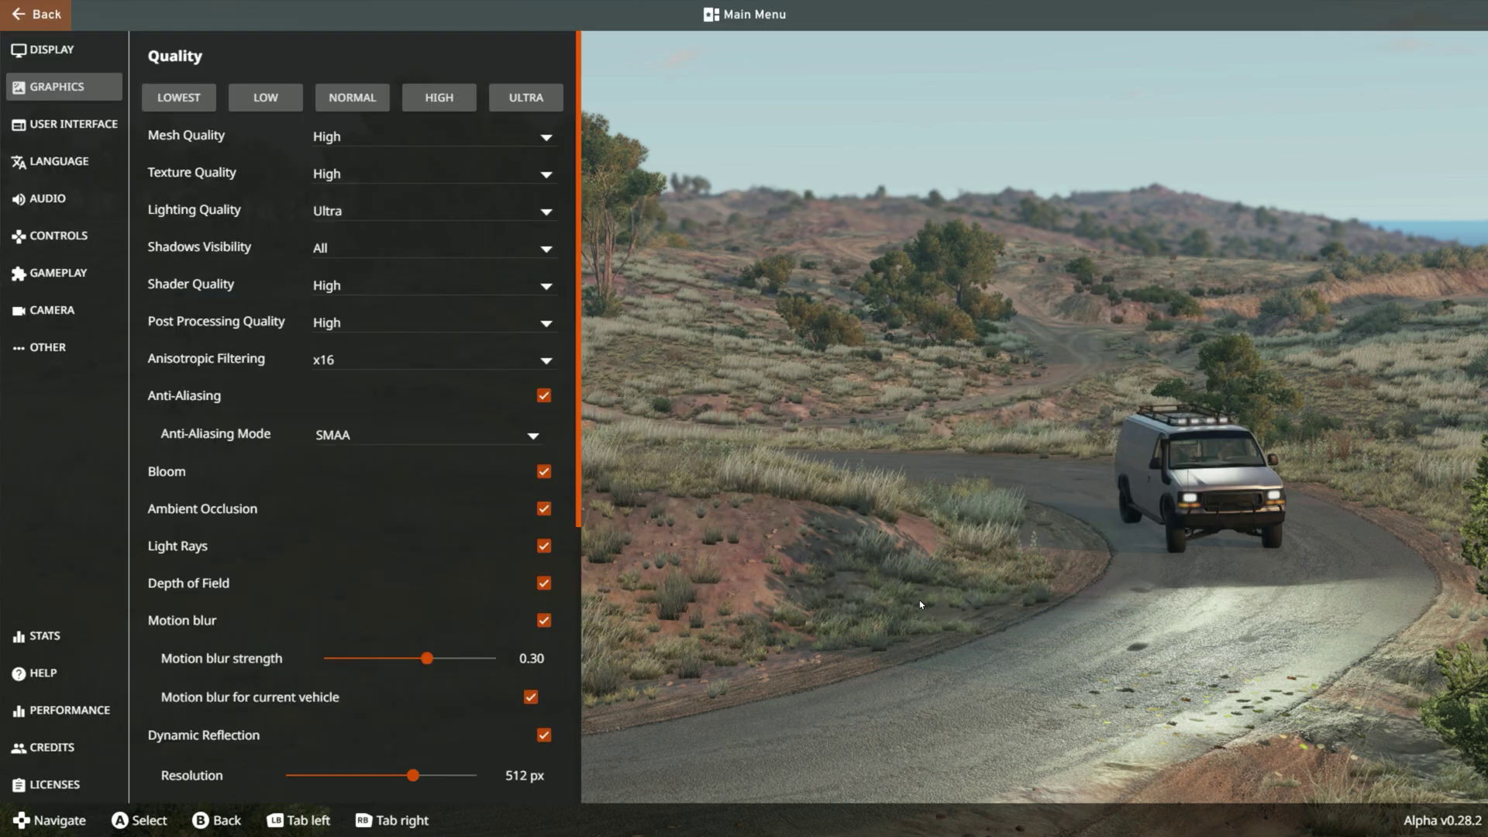
pyautogui.click(43, 247)
pyautogui.click(424, 63)
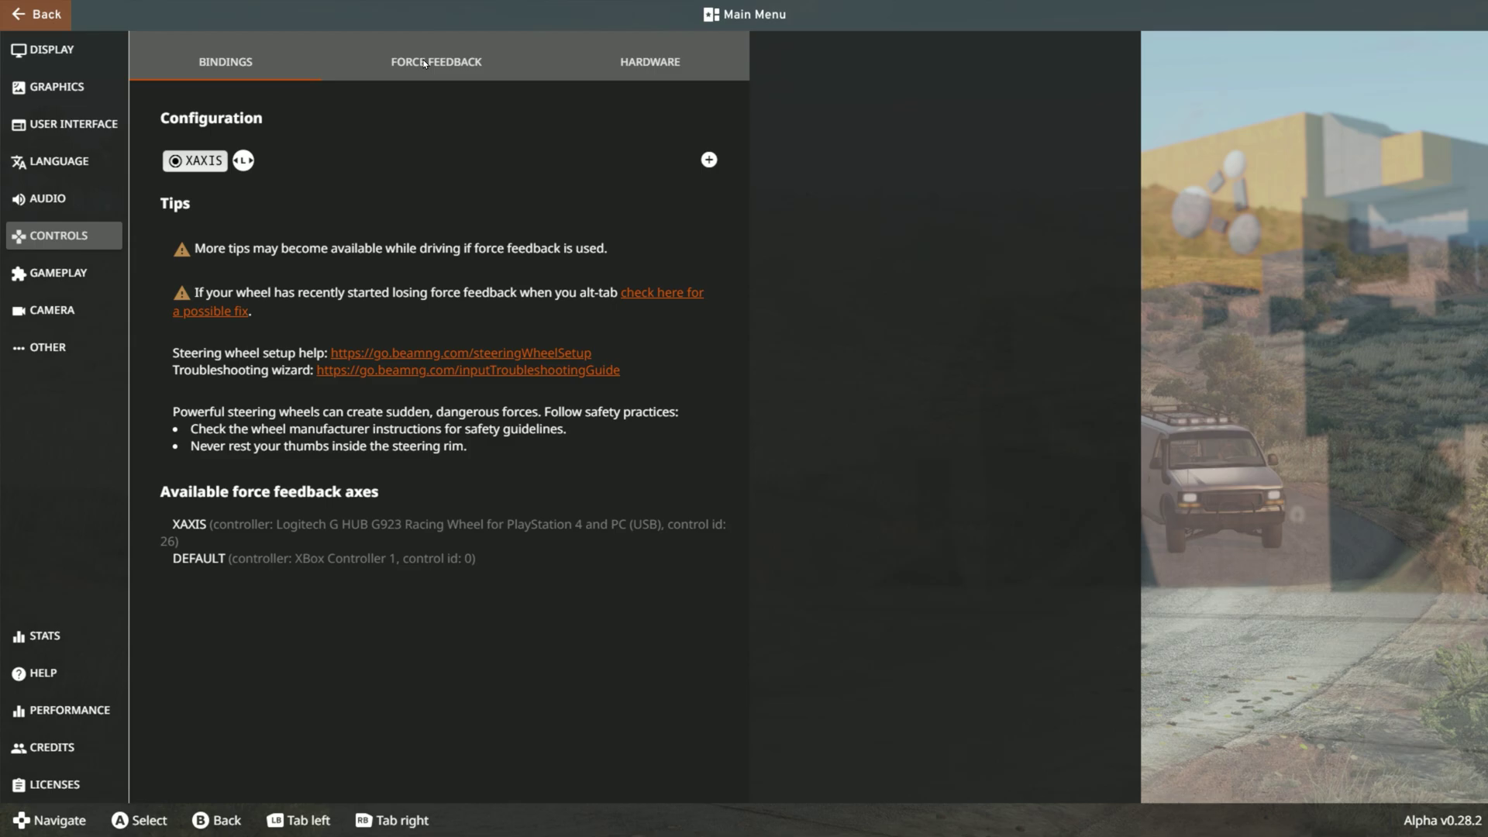
pyautogui.click(190, 160)
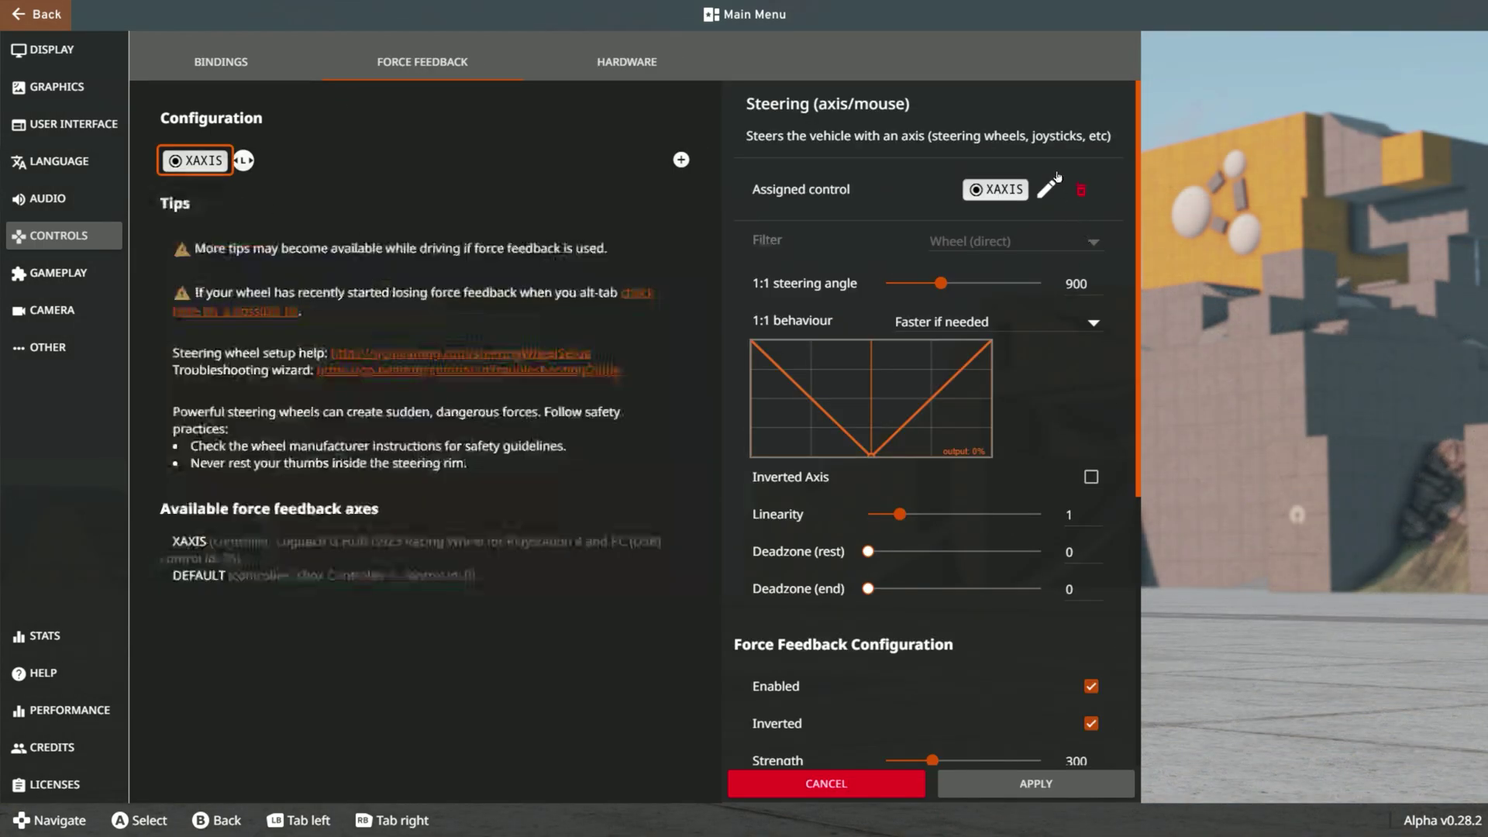
# Keep 1:1 behaviour on 'Faster if needed' and review the 900° angle, linearity 1 and zero deadzones
pyautogui.moveTo(804, 288)
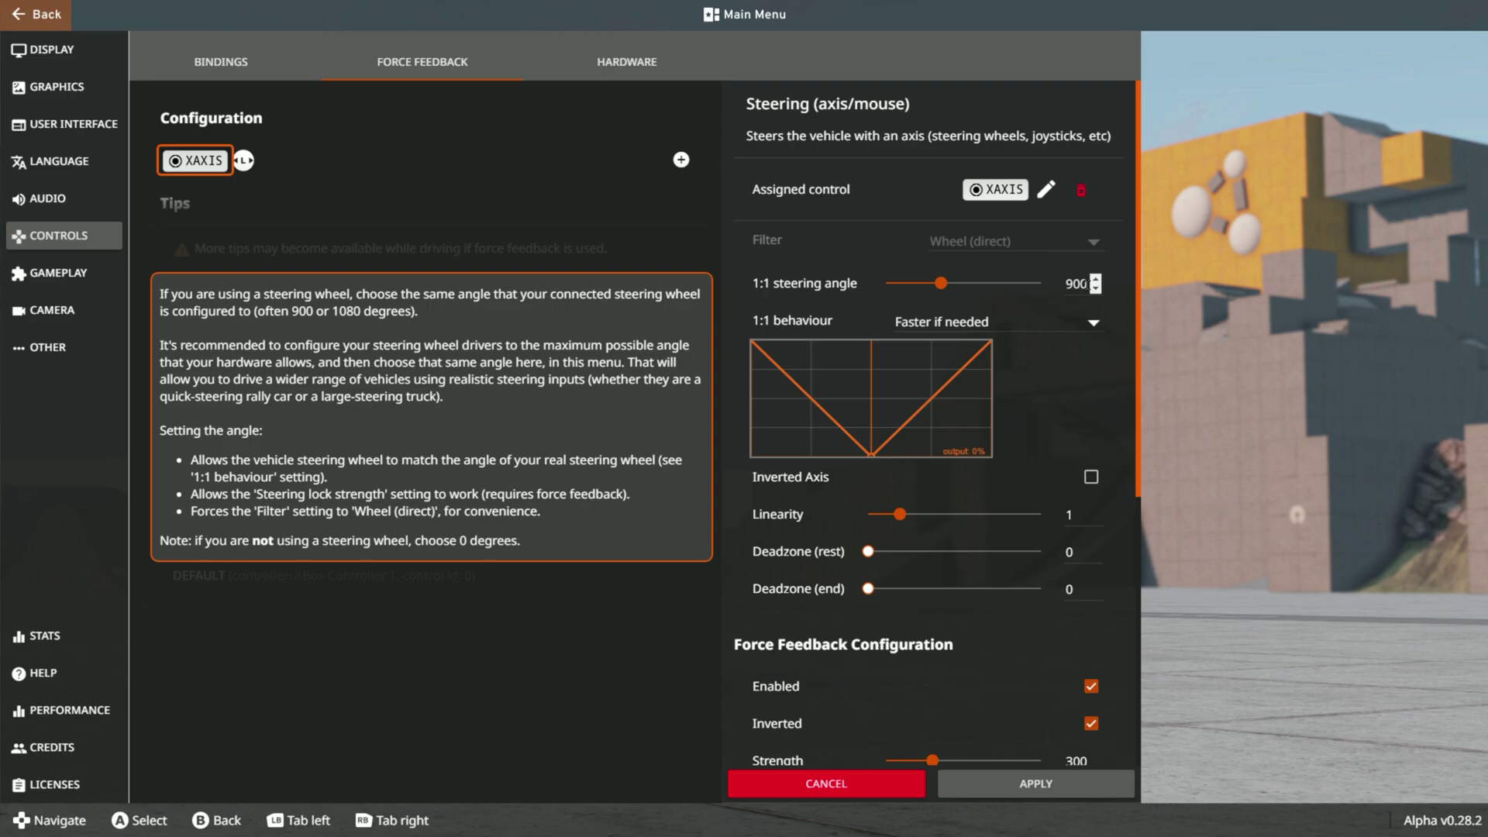
pyautogui.moveTo(755, 324)
pyautogui.click(959, 330)
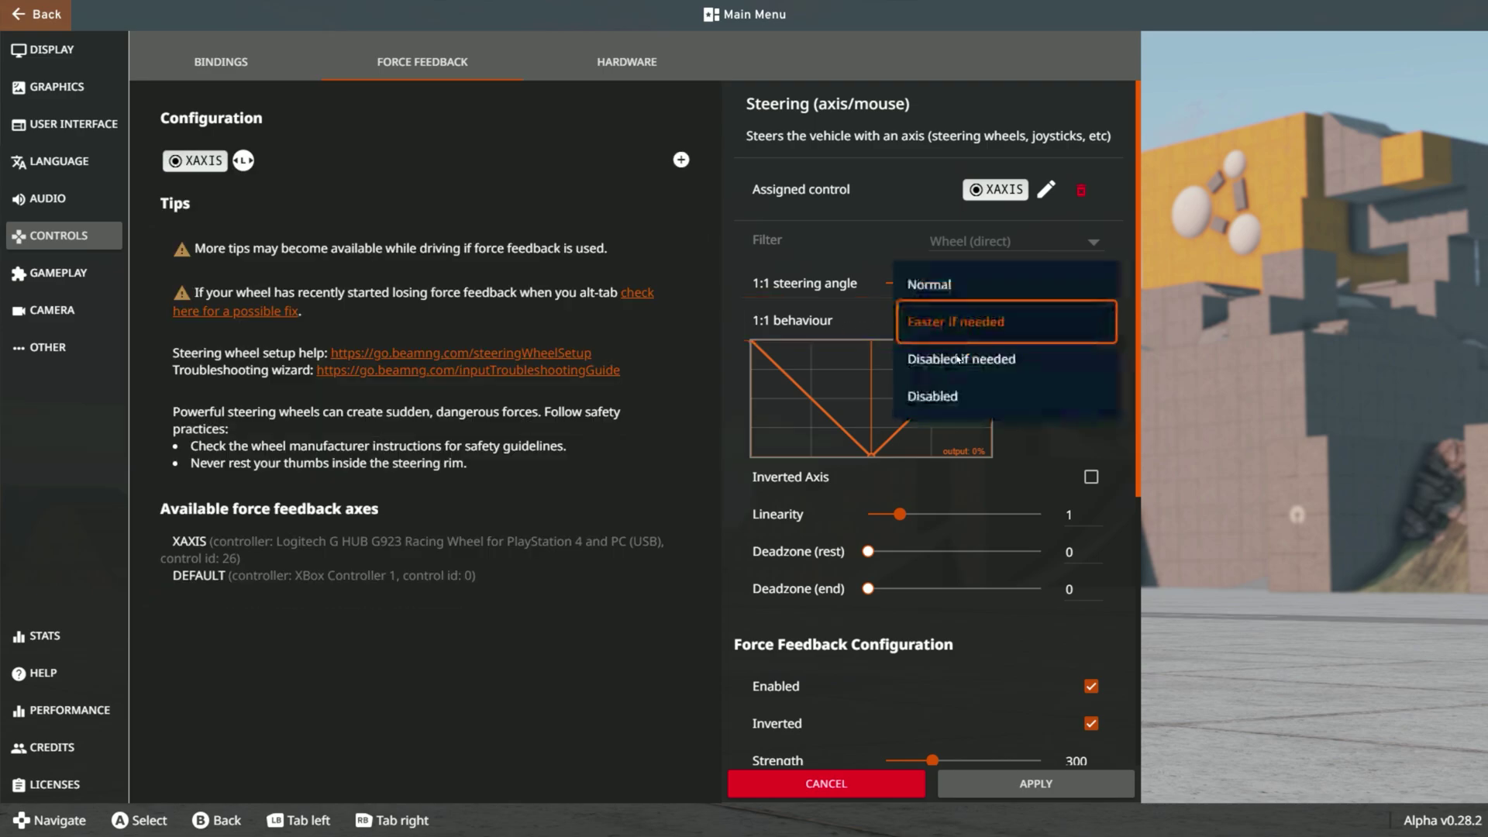
pyautogui.click(946, 359)
pyautogui.moveTo(747, 500)
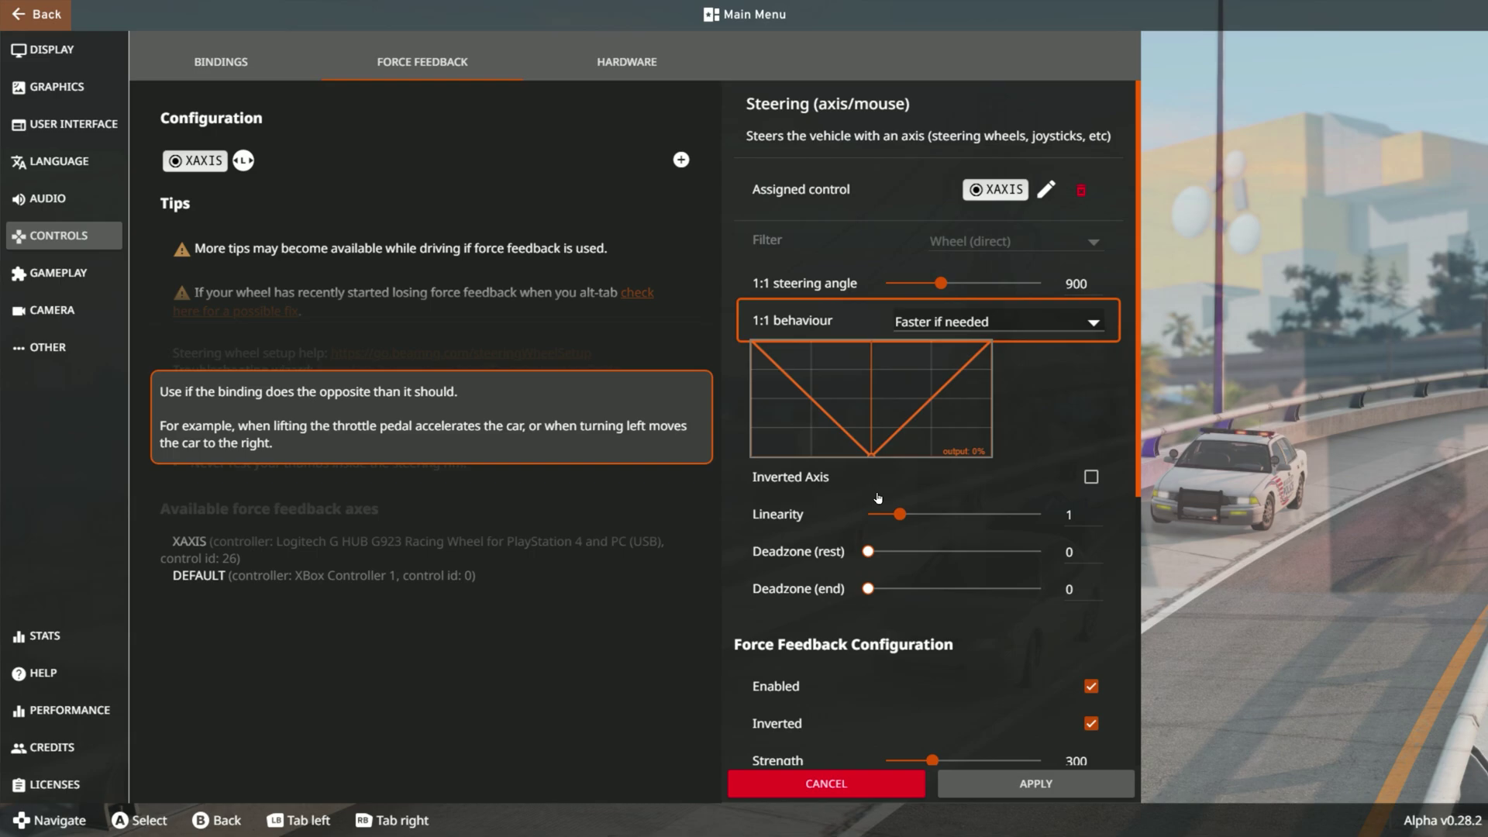
pyautogui.moveTo(699, 558)
pyautogui.moveTo(829, 530)
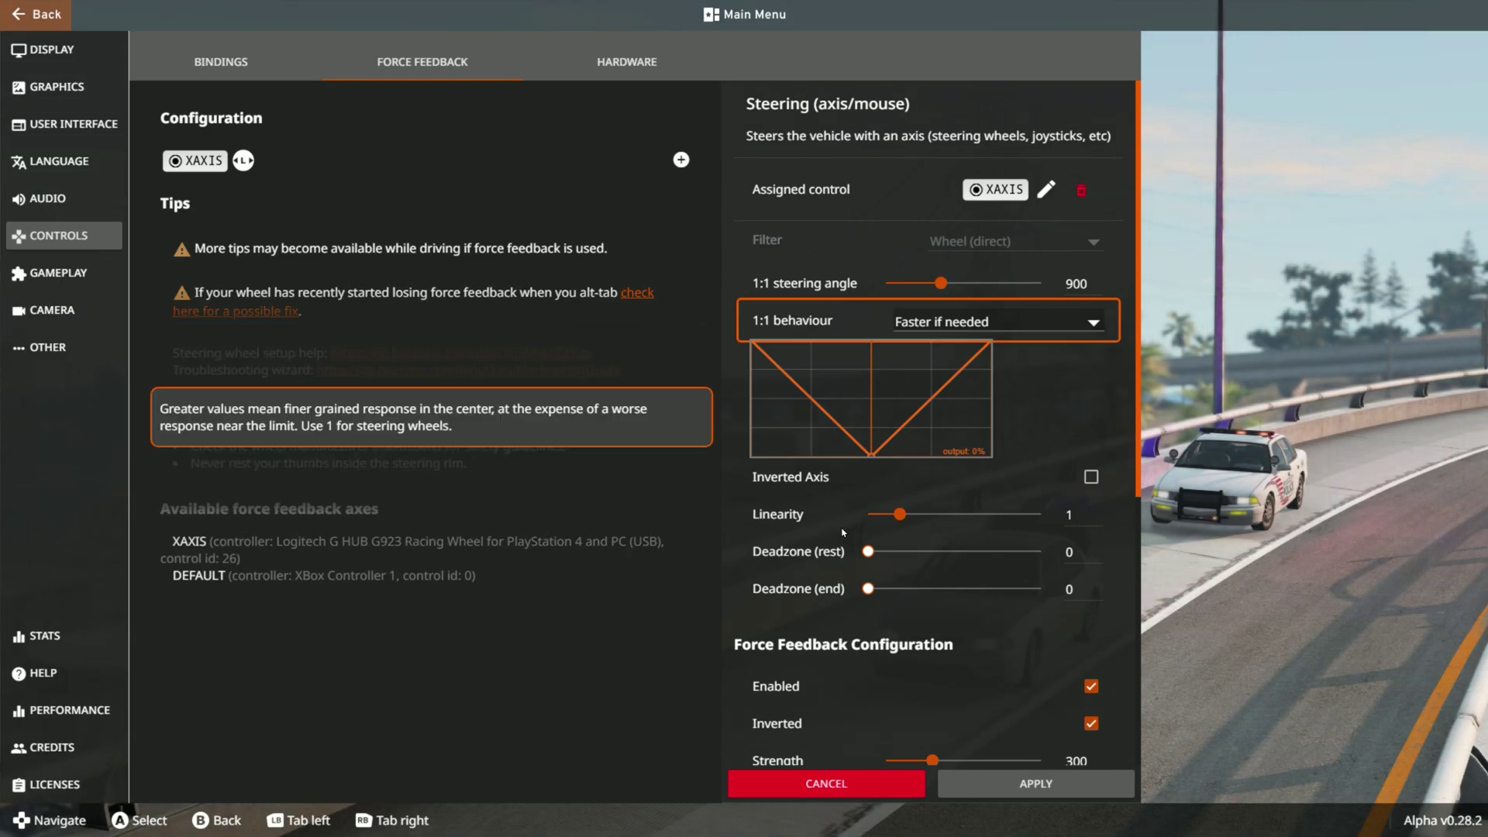
pyautogui.moveTo(869, 552)
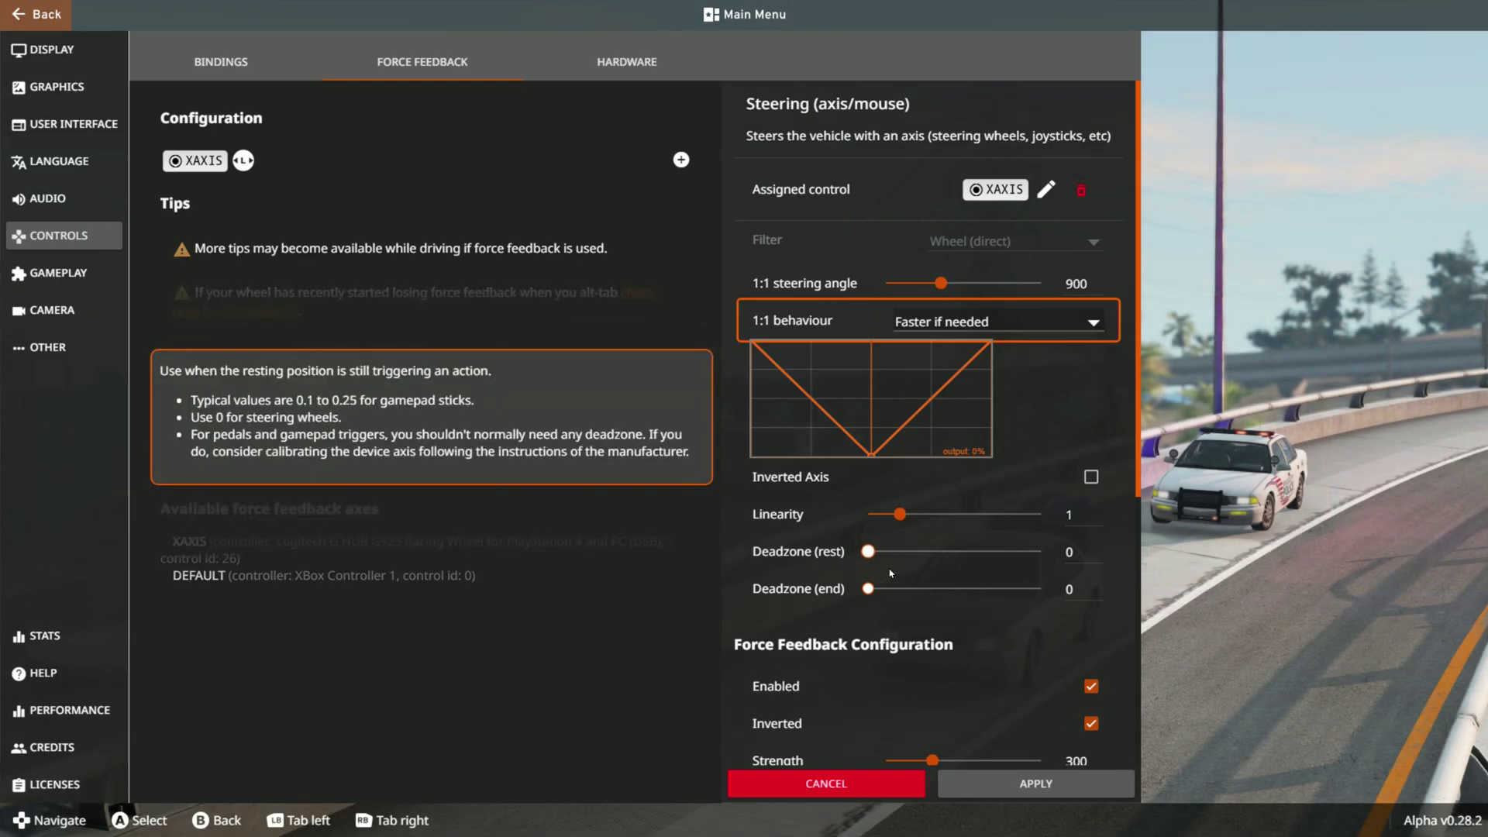
pyautogui.moveTo(1057, 593)
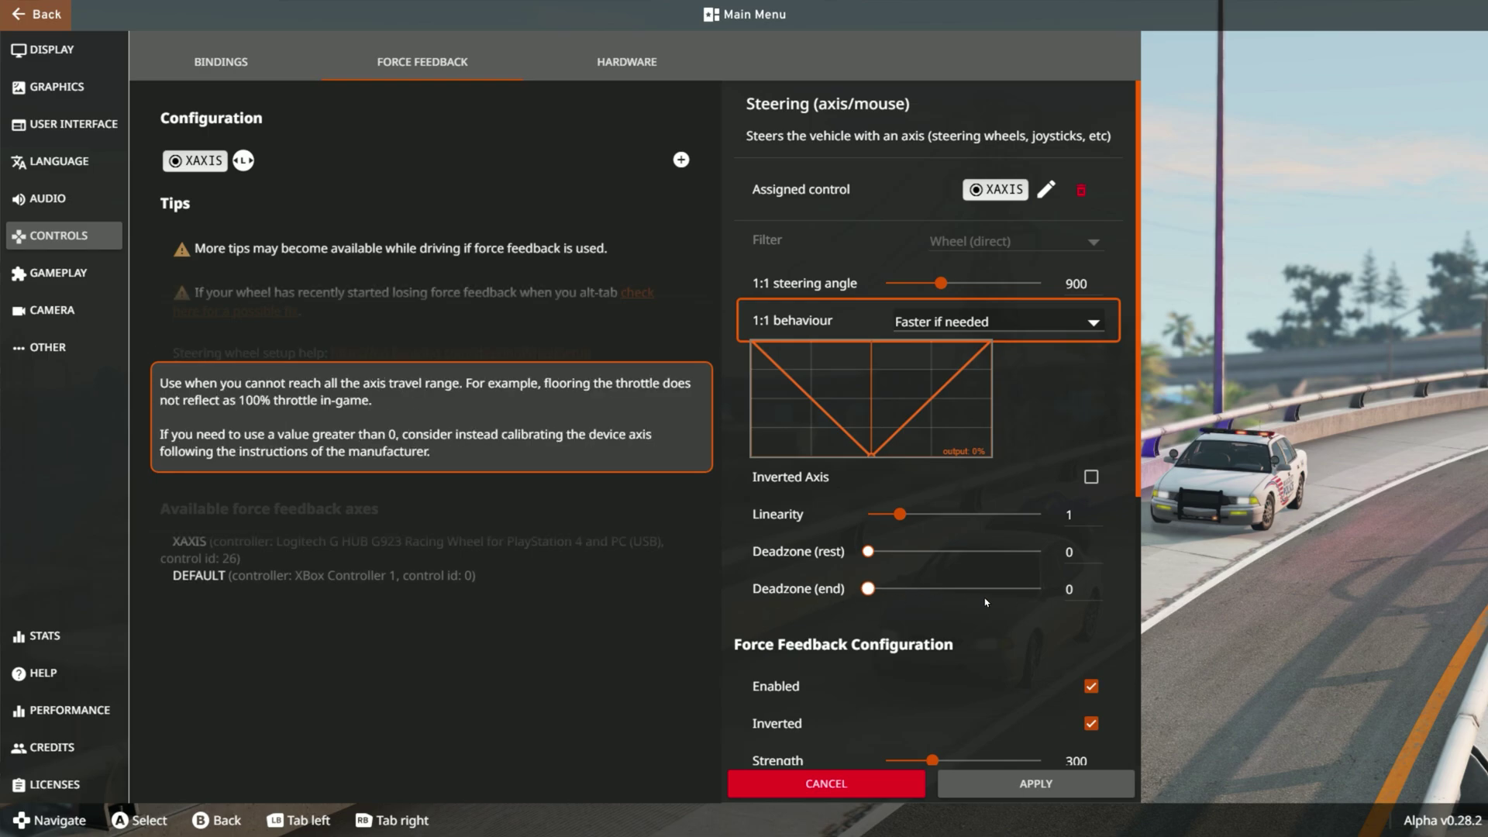
pyautogui.scroll(-1, 1060, 605)
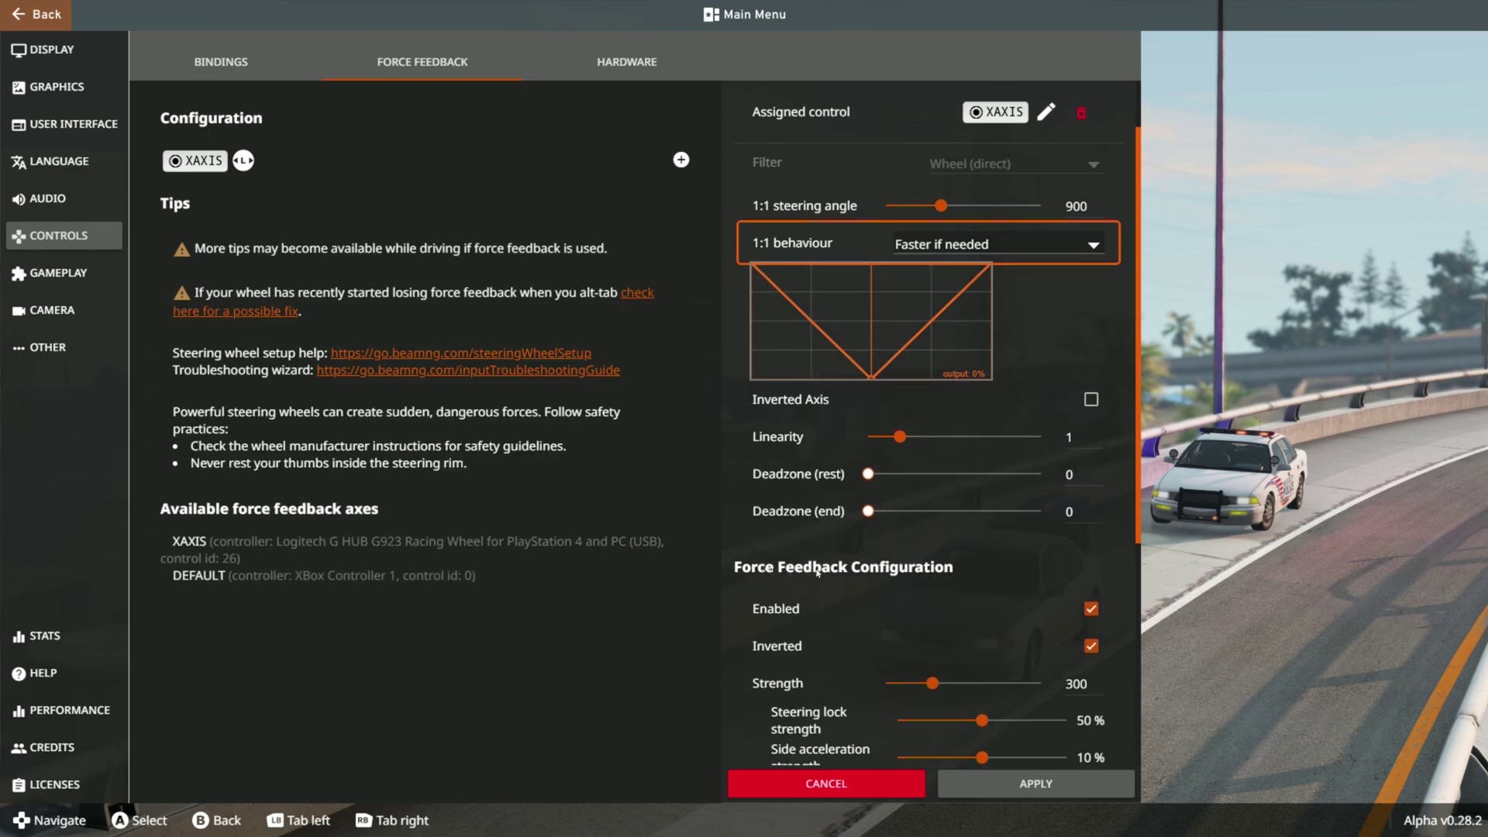
pyautogui.moveTo(758, 632)
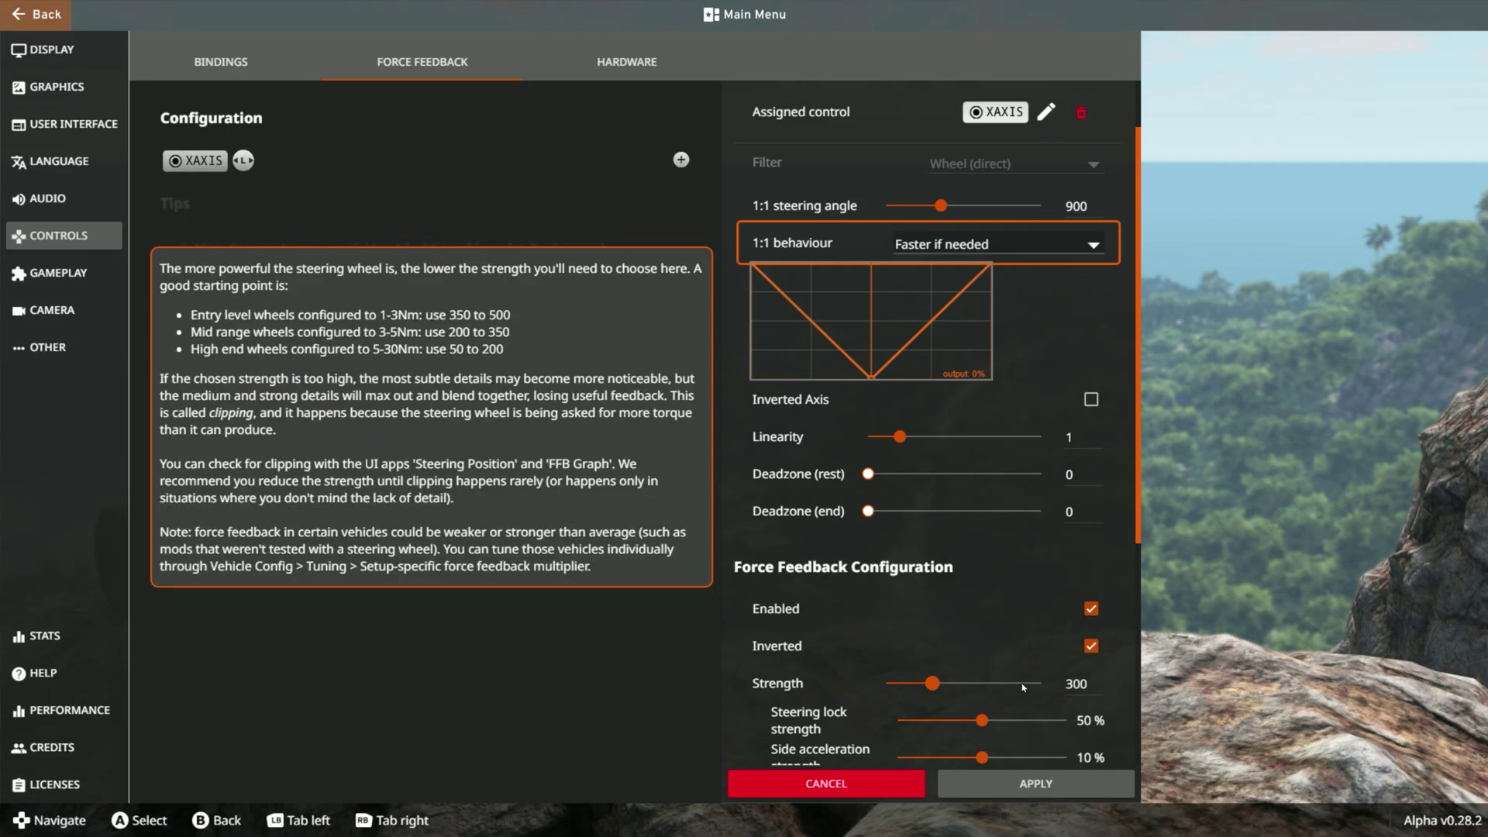
pyautogui.scroll(-2, 784, 687)
pyautogui.moveTo(816, 649)
pyautogui.moveTo(768, 577)
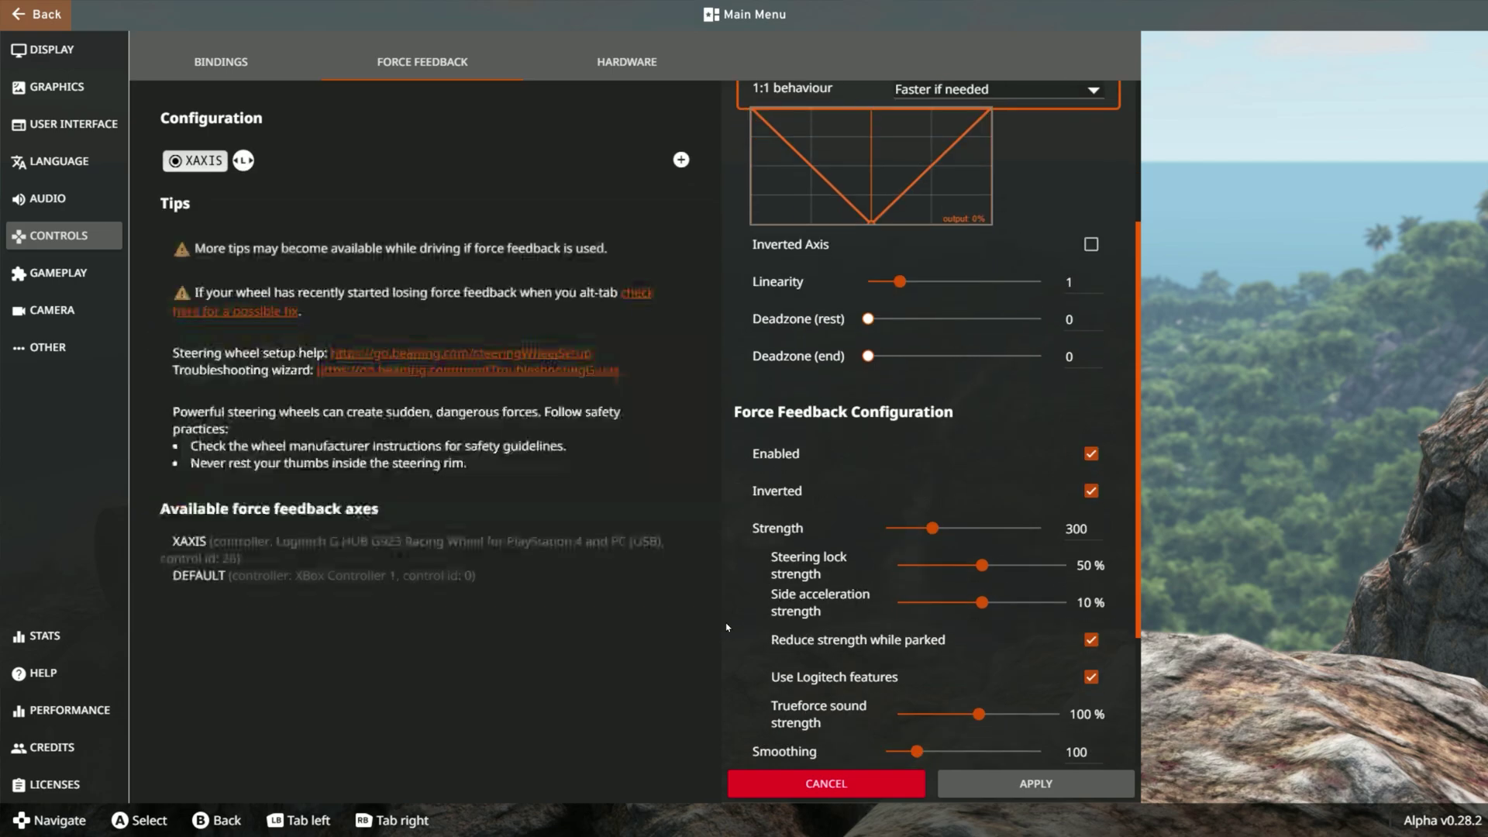
pyautogui.moveTo(1098, 610)
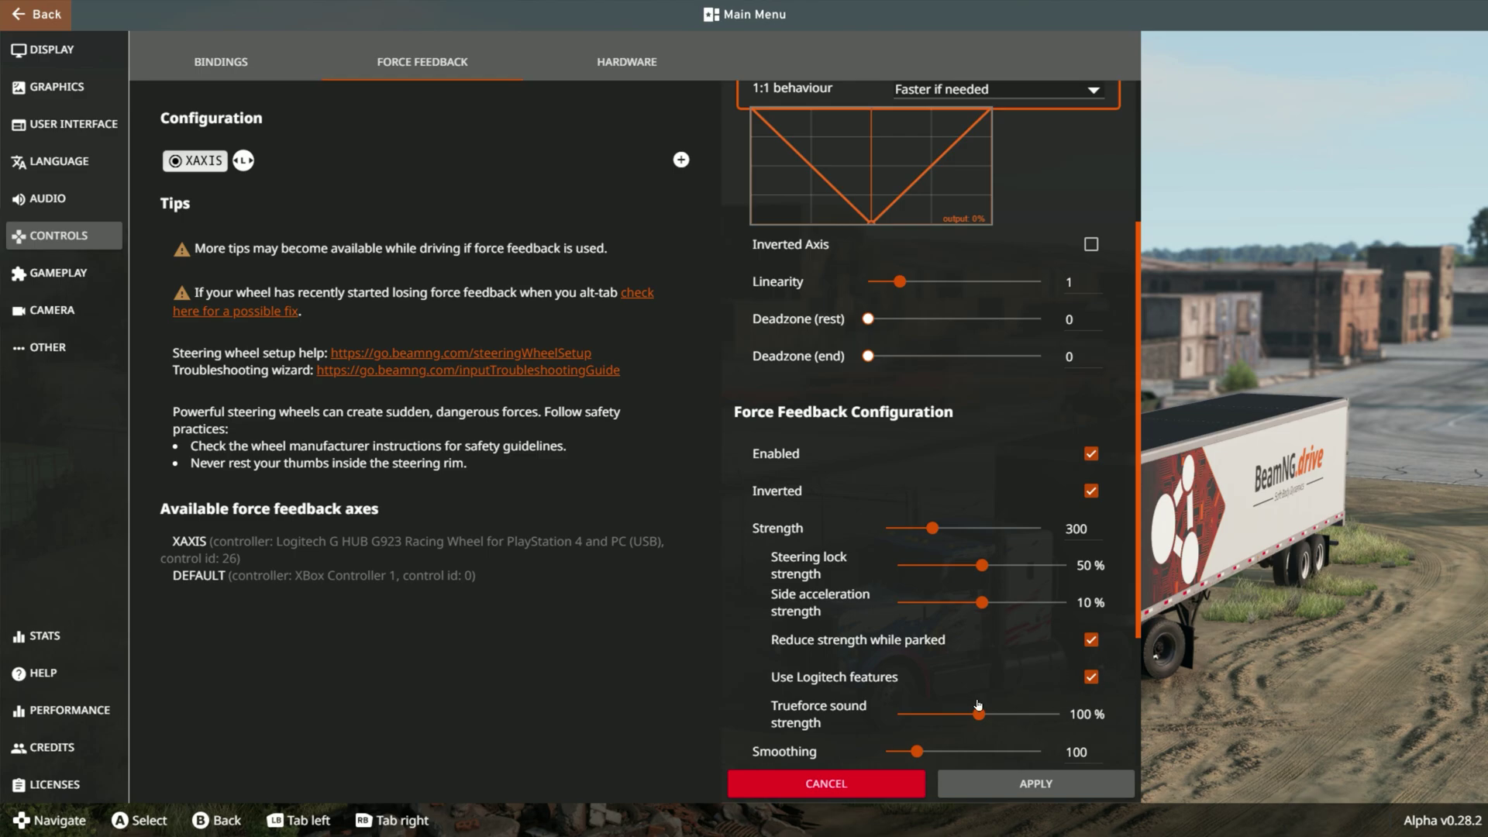
pyautogui.scroll(-1, 978, 705)
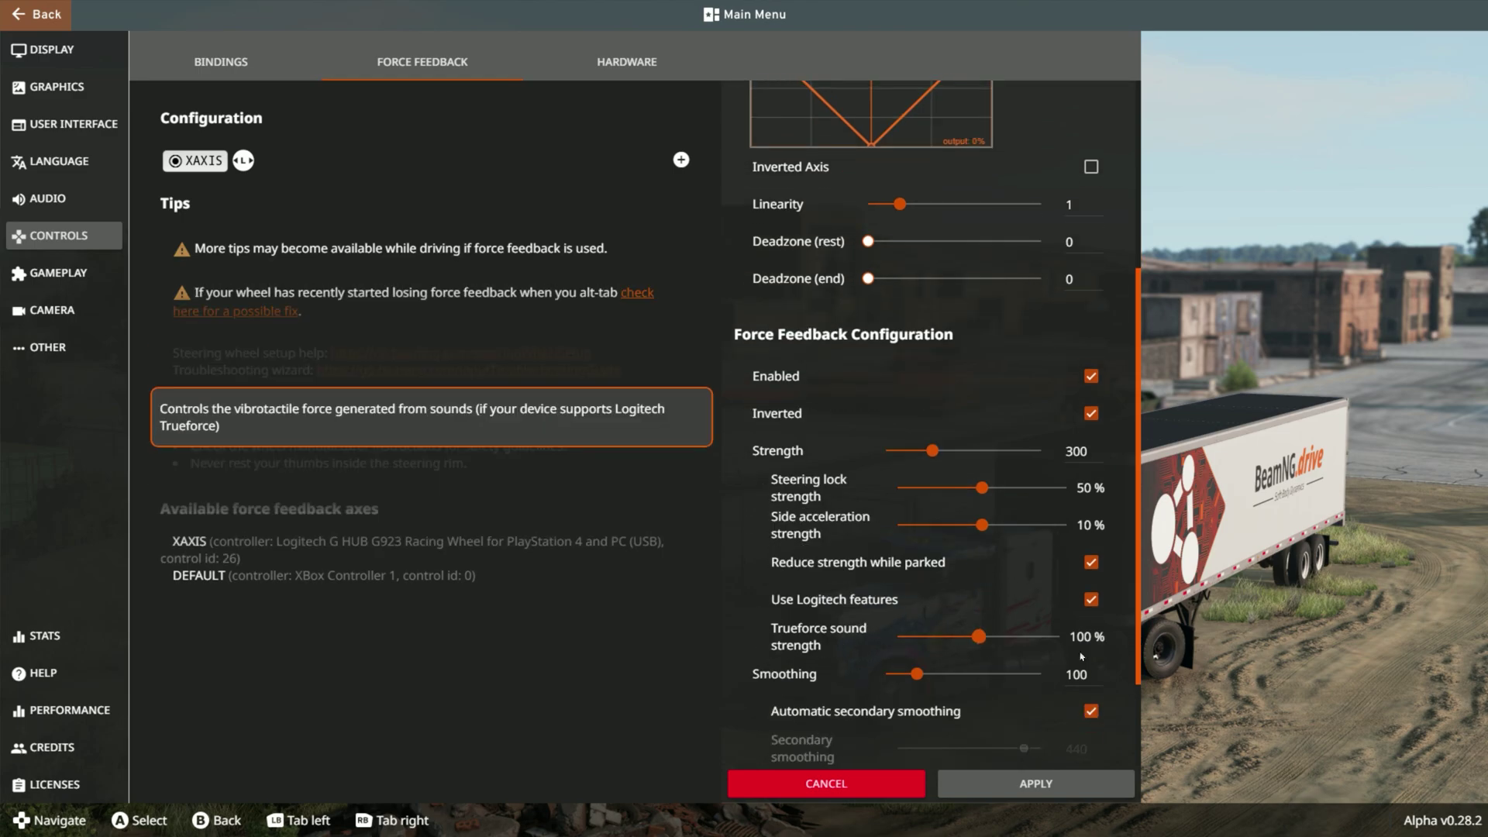
pyautogui.scroll(-2, 1073, 674)
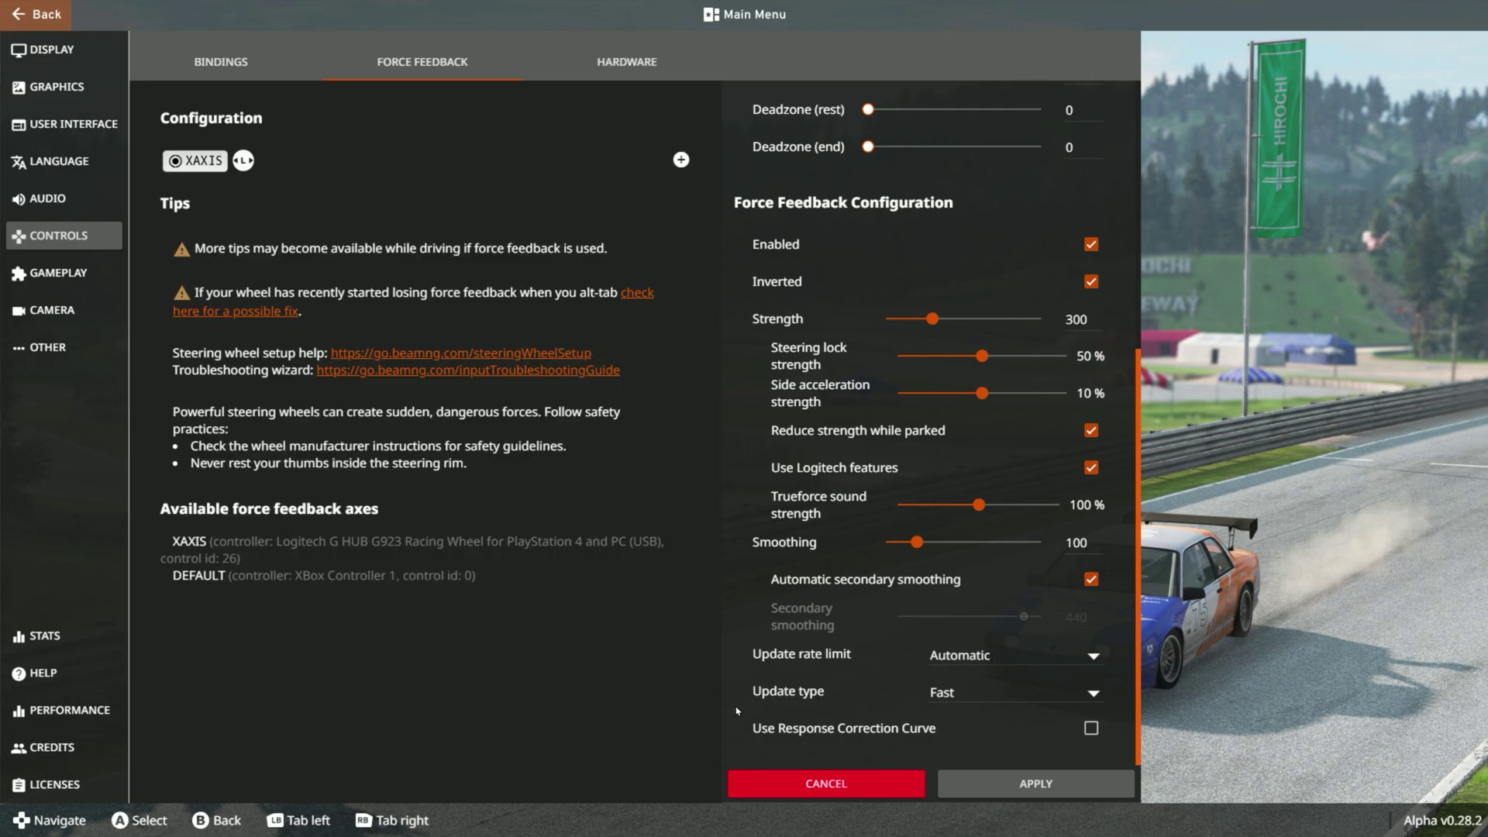
# Keep Update type on Fast, tick Use Response Correction Curve, then switch to Downloads in File Explorer
pyautogui.click(1007, 693)
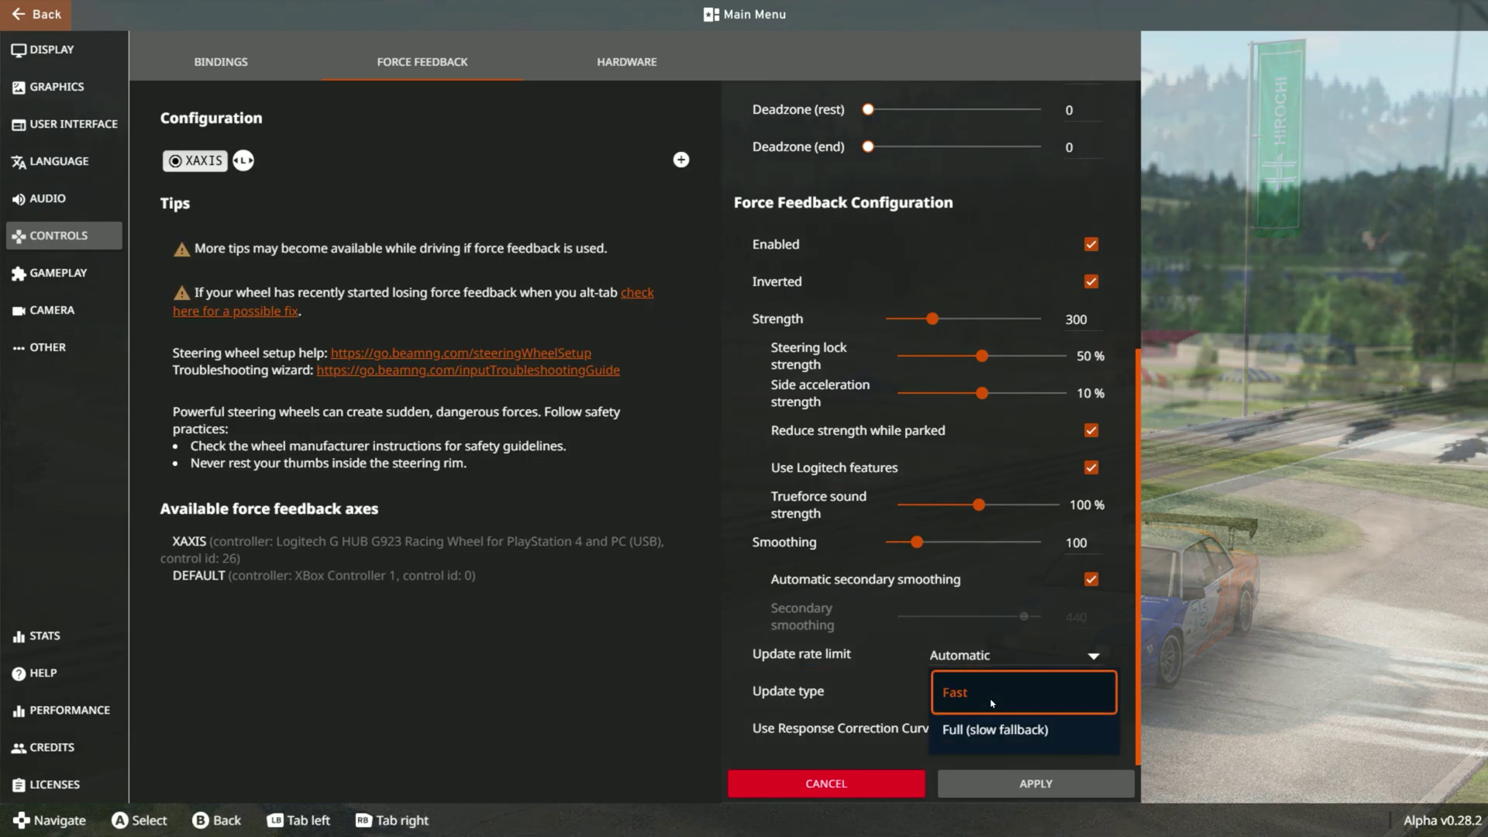
pyautogui.click(992, 702)
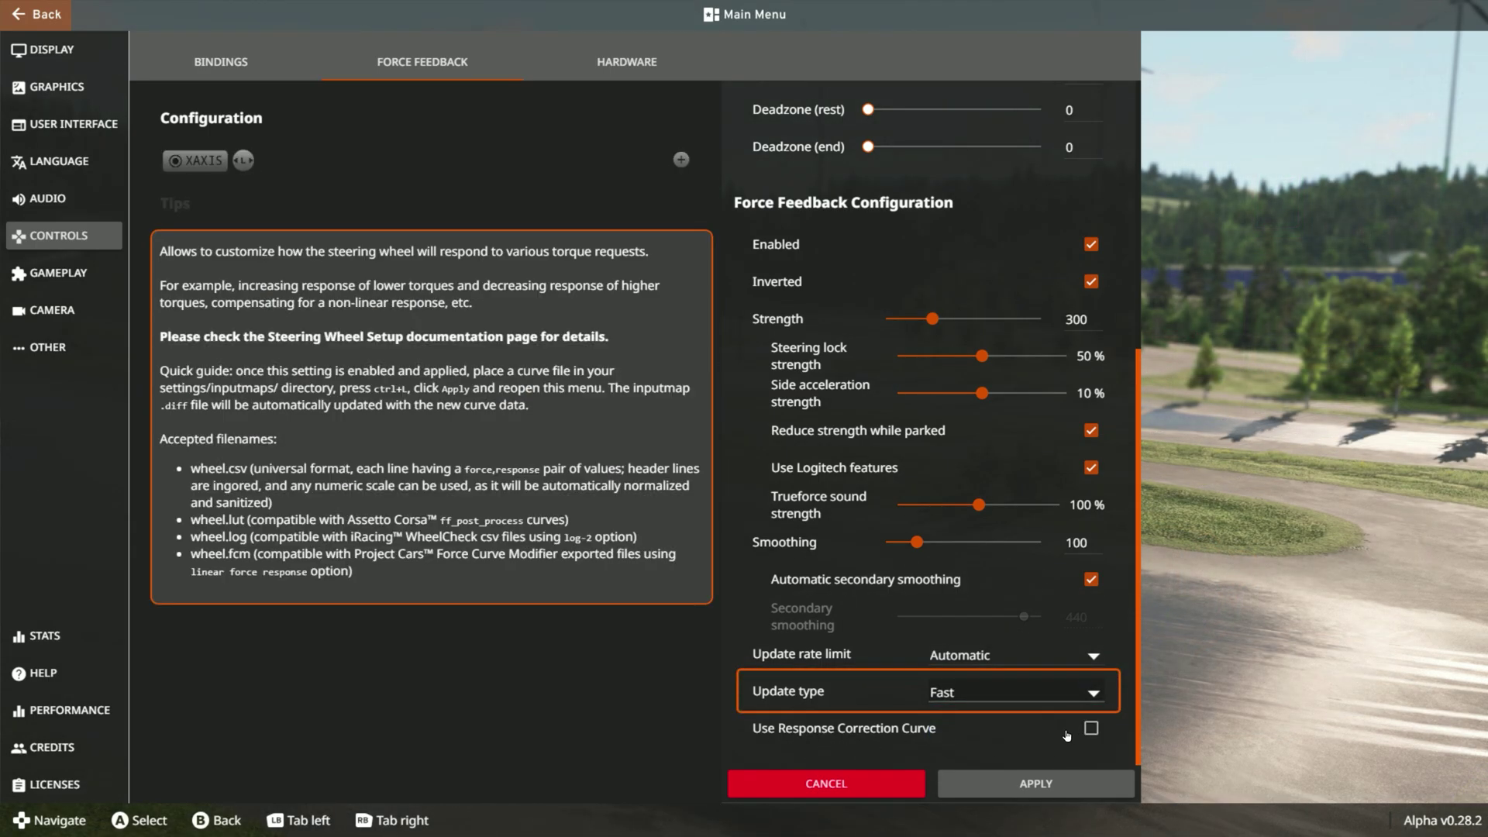
pyautogui.click(1094, 732)
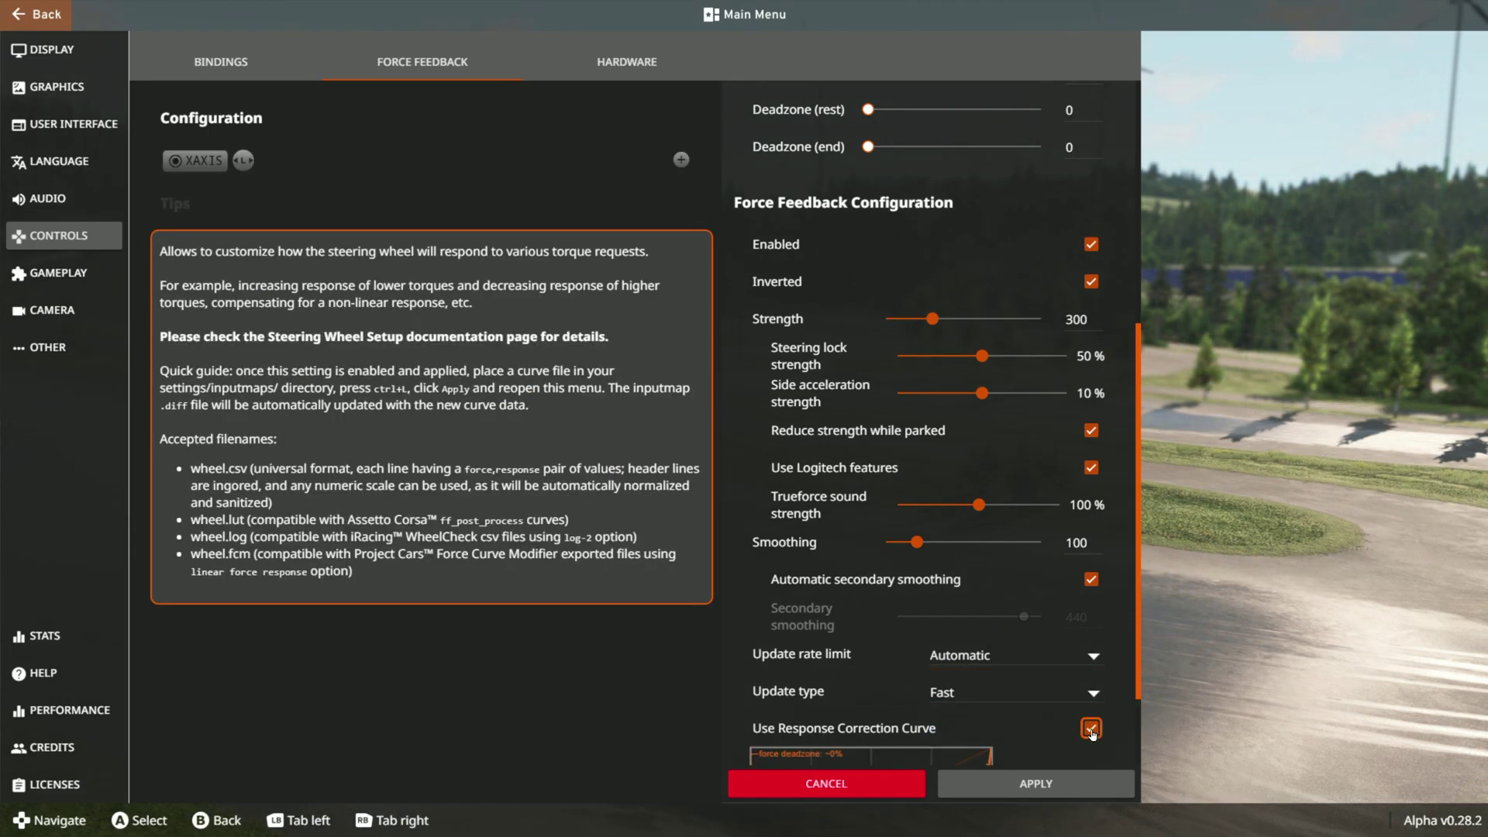
pyautogui.scroll(-2, 868, 717)
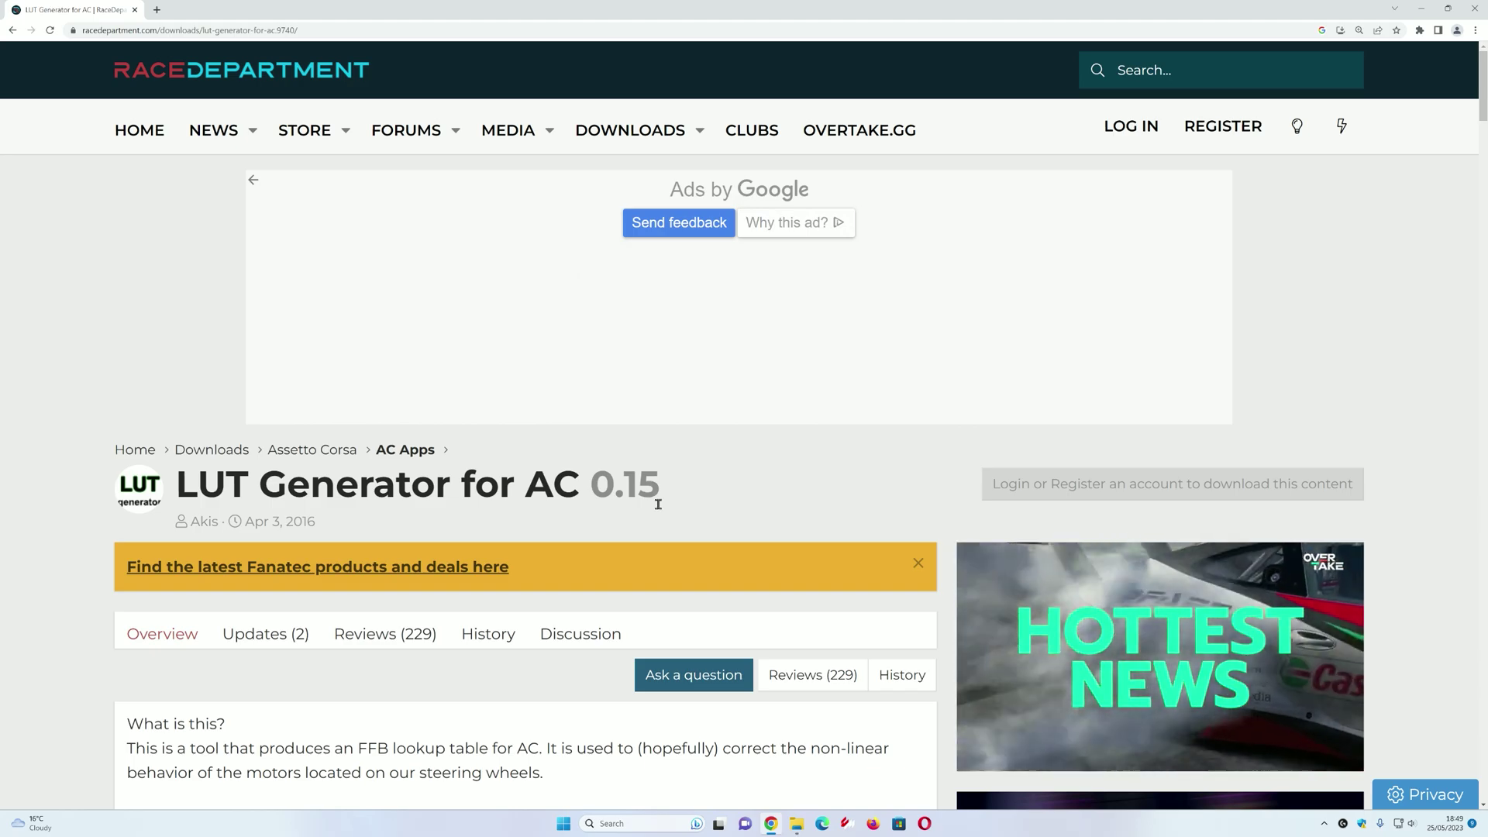
pyautogui.click(796, 821)
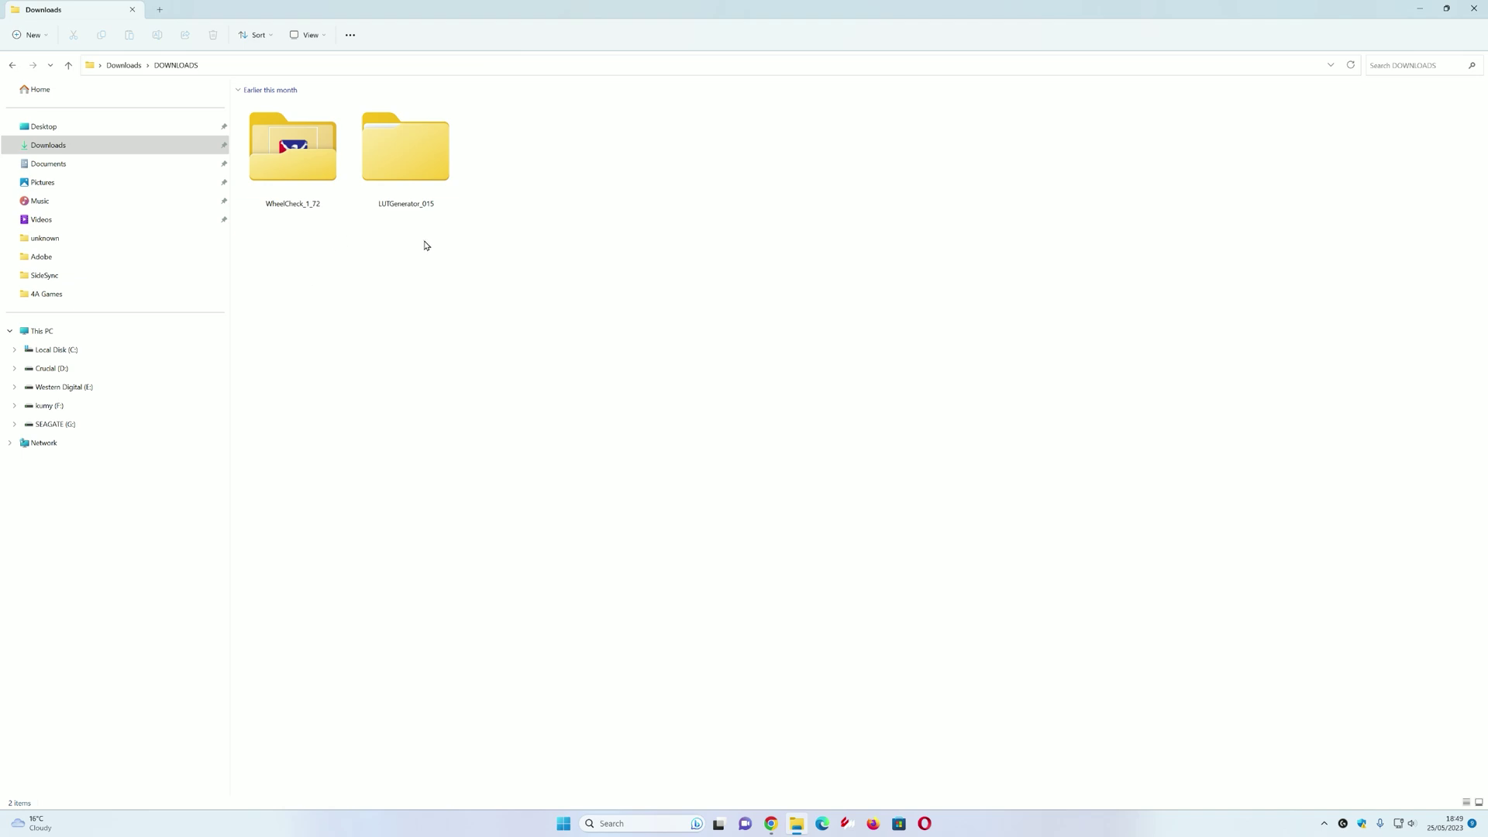
# Open the WheelCheck_1_72 folder to get WheelCheck 1.72 running
pyautogui.doubleClick(283, 192)
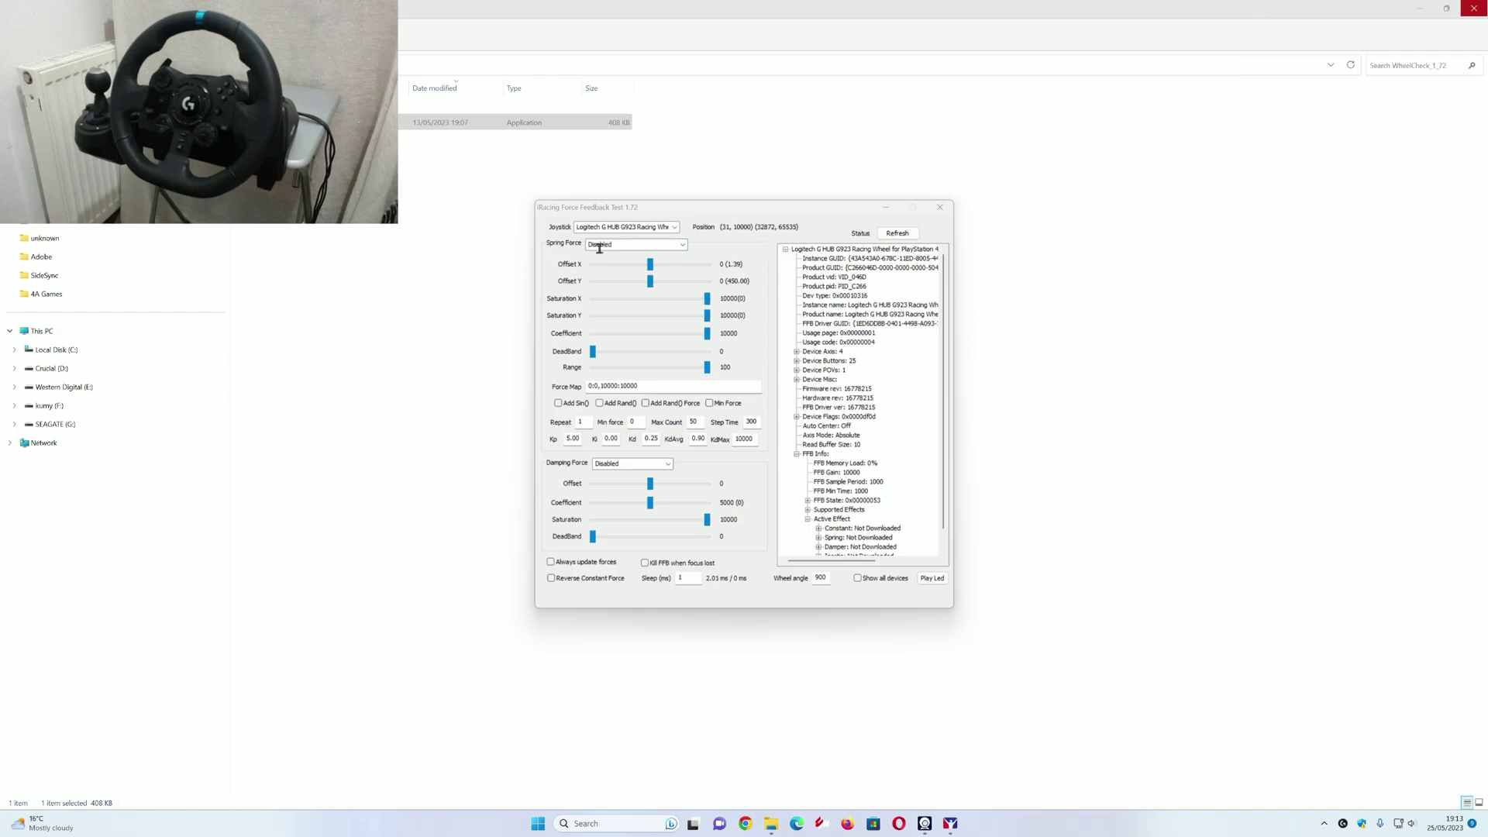
# Choose 'Step Log 2 (linear force test)' as the WheelCheck spring force test and confirm it
pyautogui.click(681, 248)
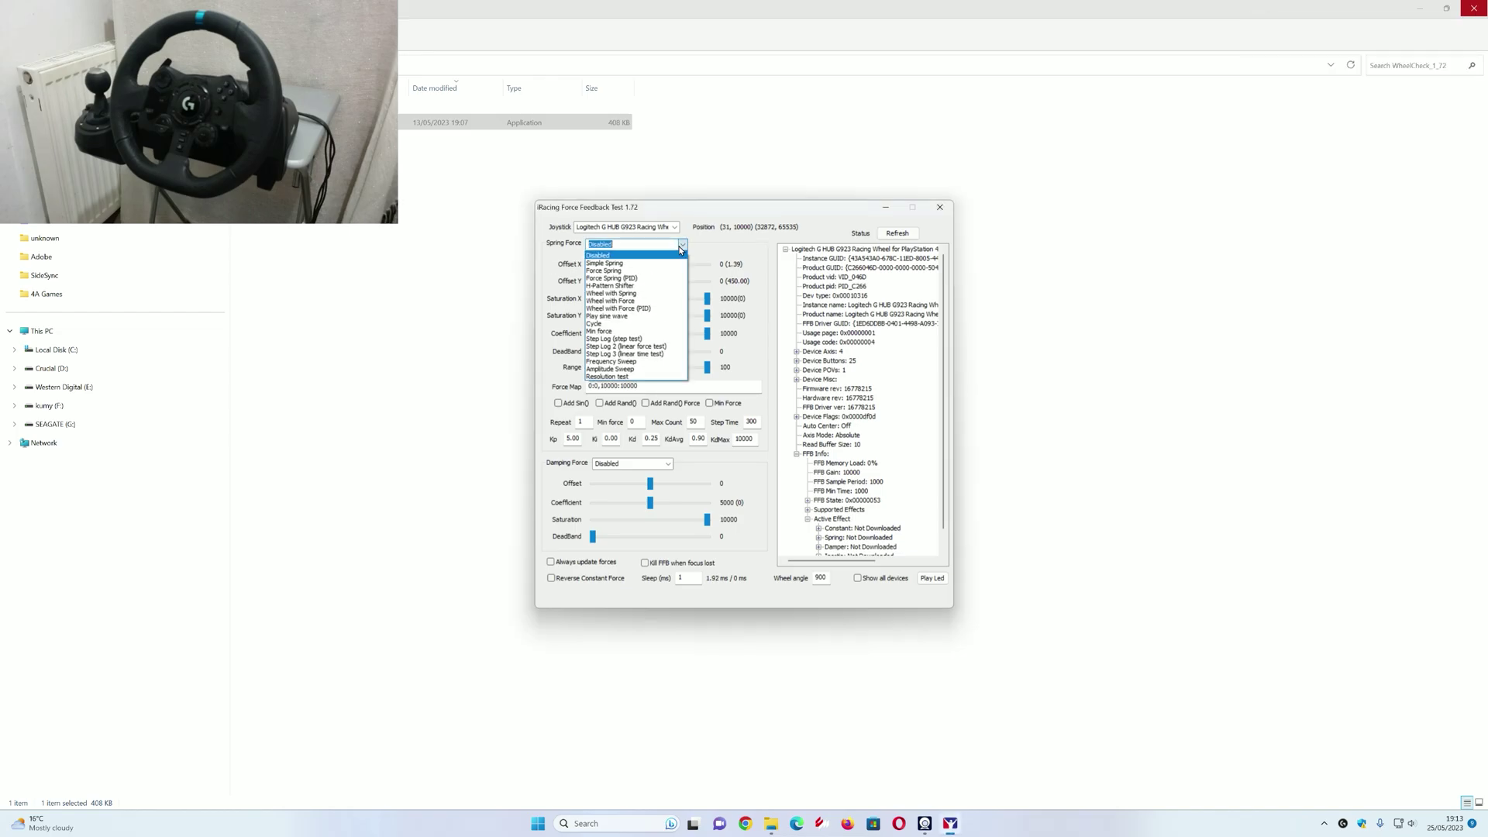
pyautogui.click(664, 353)
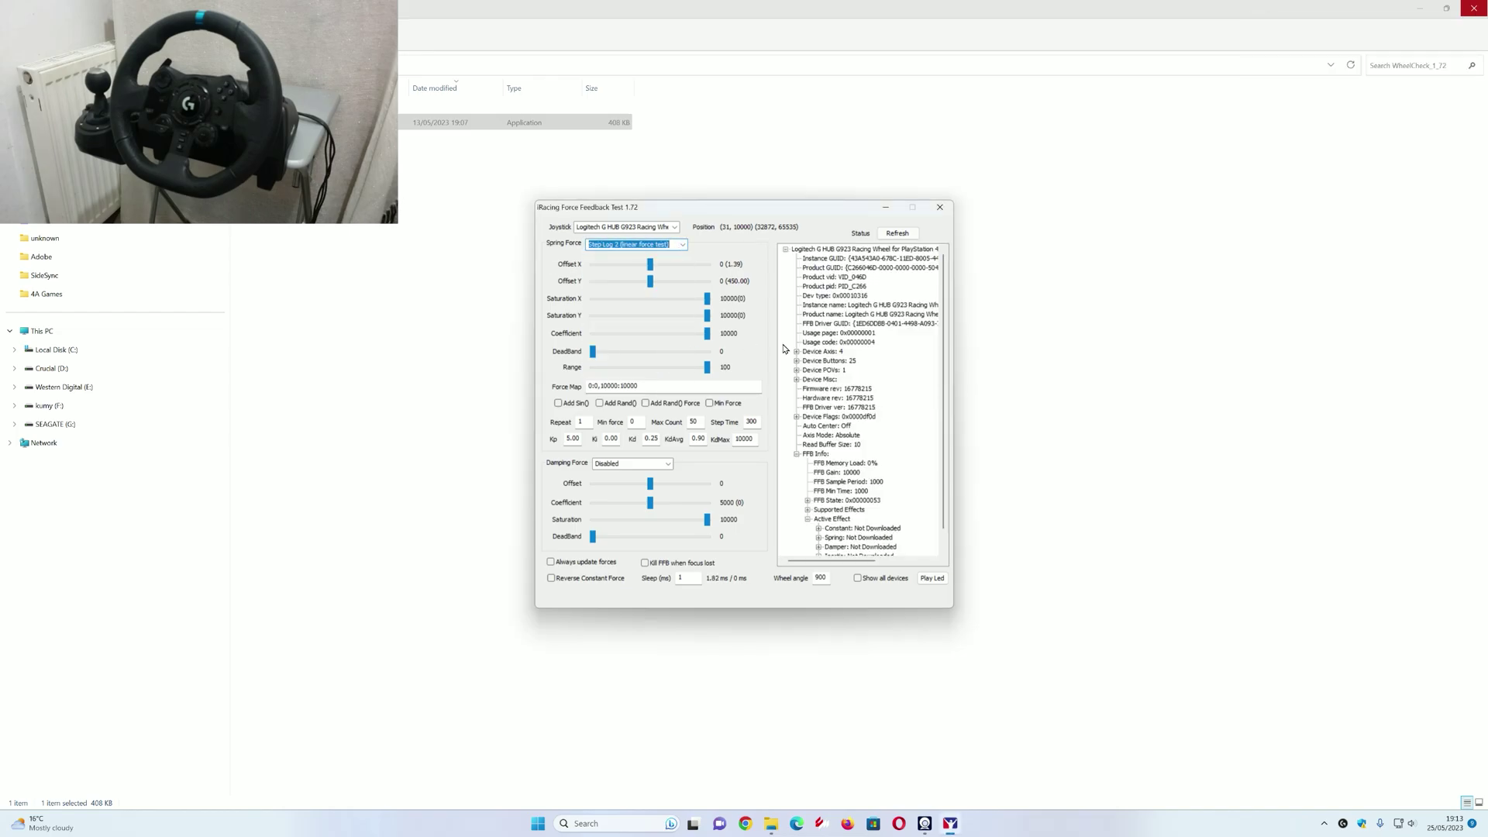
pyautogui.click(879, 342)
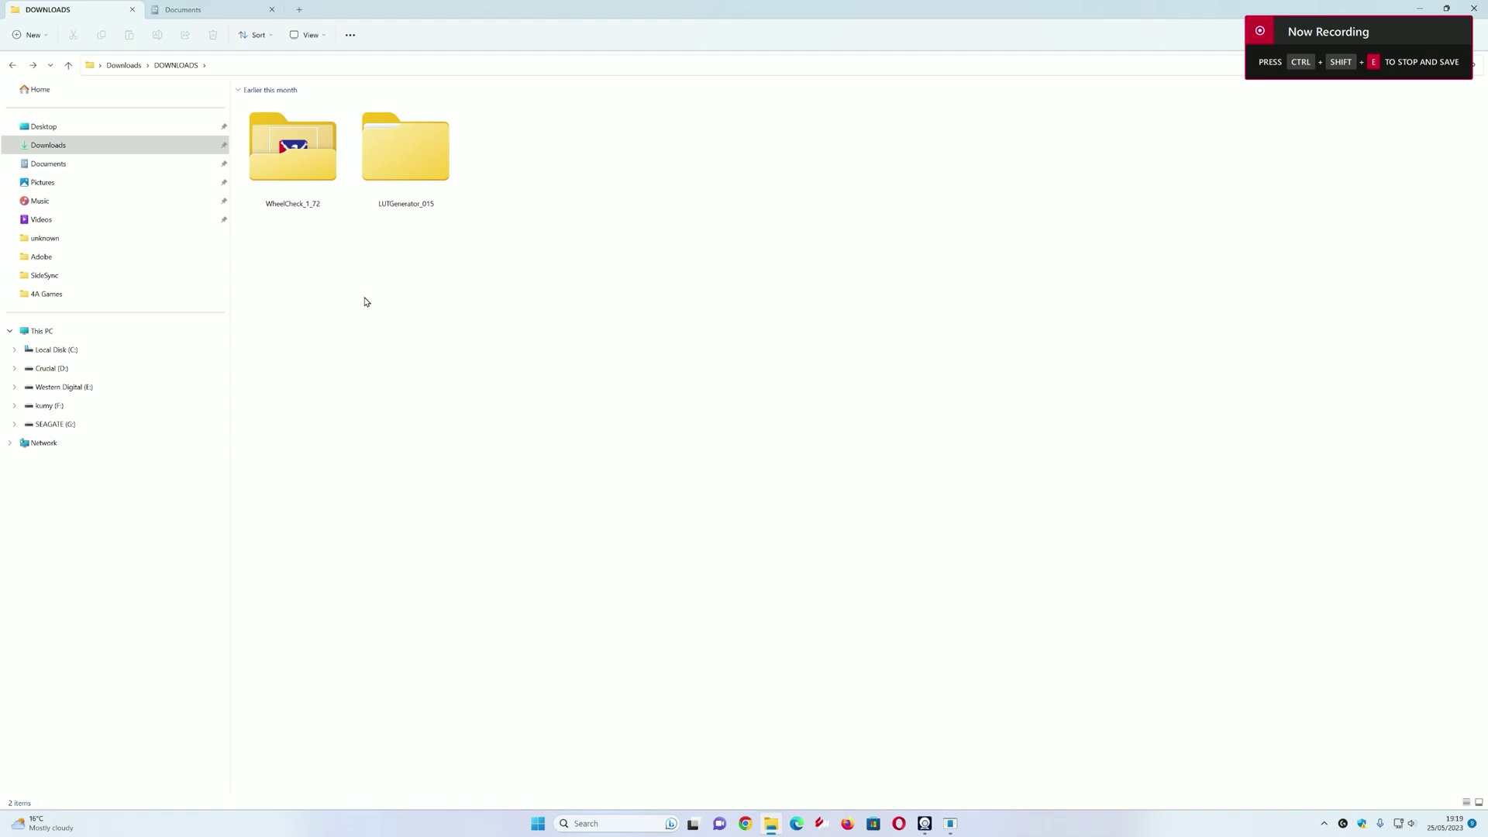
# Launch LUT Generator from LUTGenerator_015 > LUTGenerator and centre its window
pyautogui.doubleClick(404, 186)
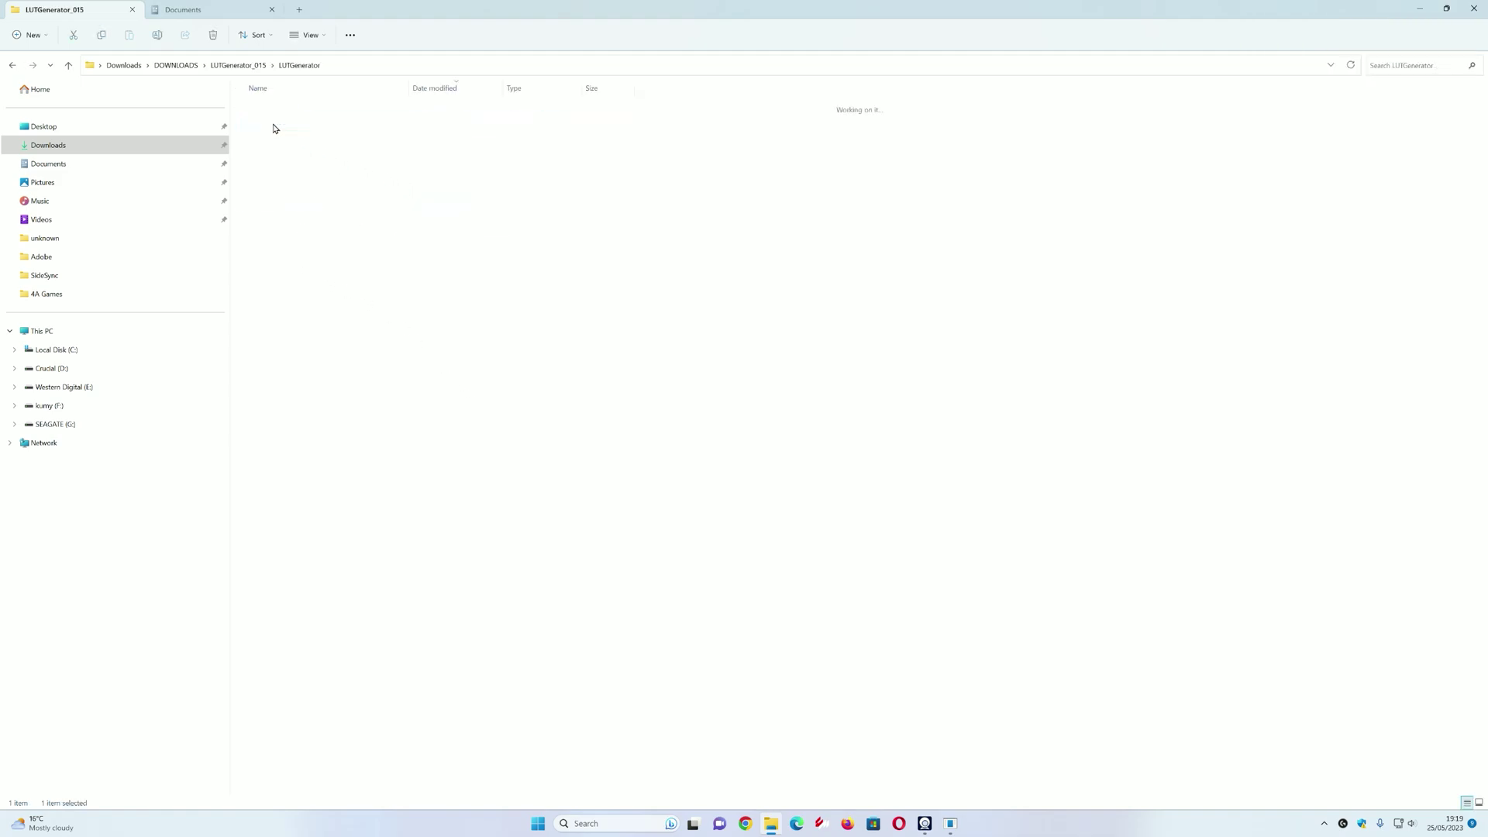
pyautogui.doubleClick(272, 126)
pyautogui.doubleClick(272, 122)
pyautogui.moveTo(177, 53); pyautogui.dragTo(554, 327)
# Convert the log2 CSV force log into a LUT and save it as 'wheel'
pyautogui.click(520, 342)
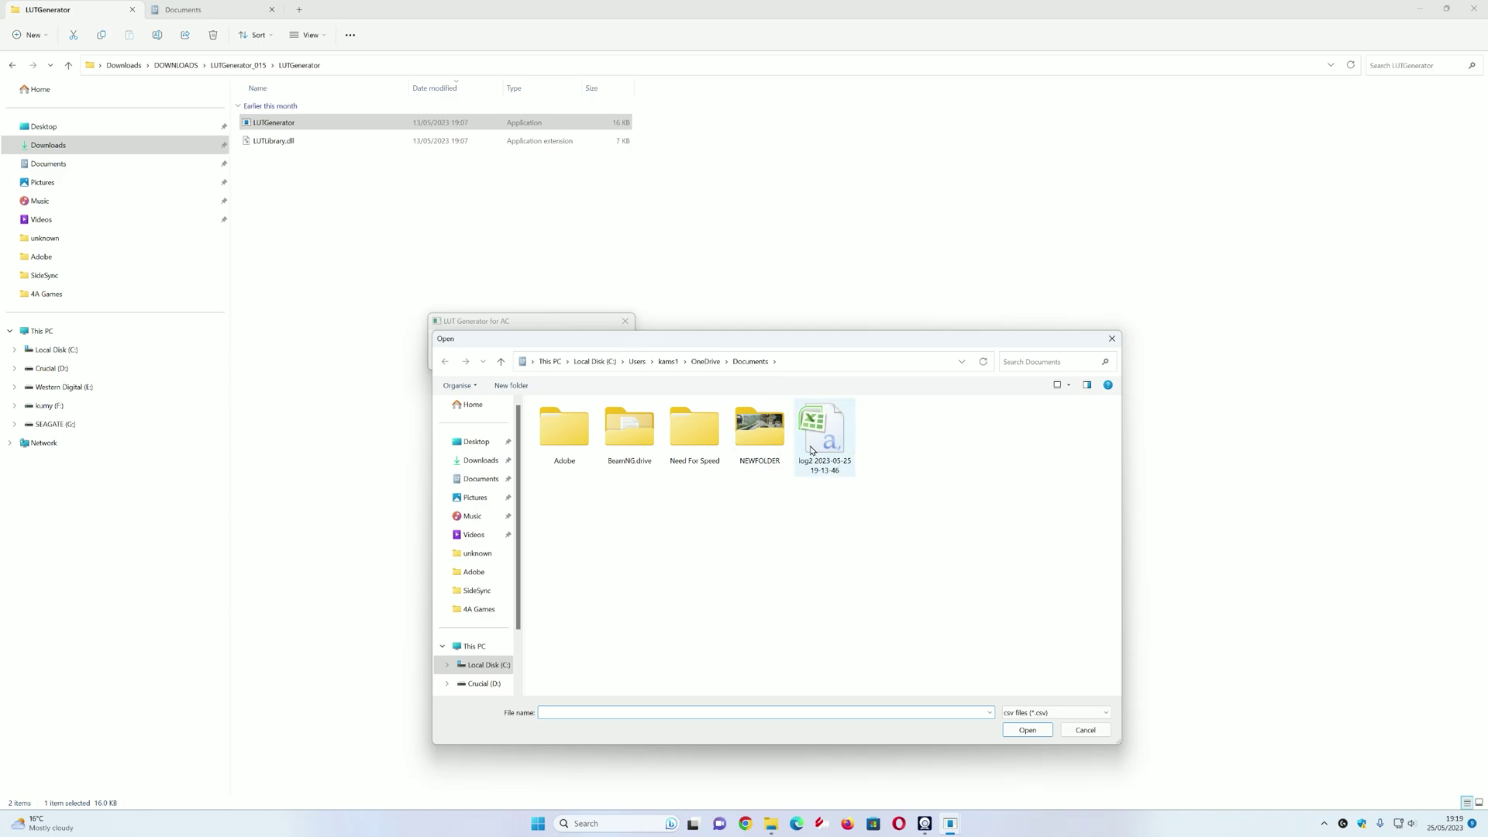
pyautogui.doubleClick(828, 467)
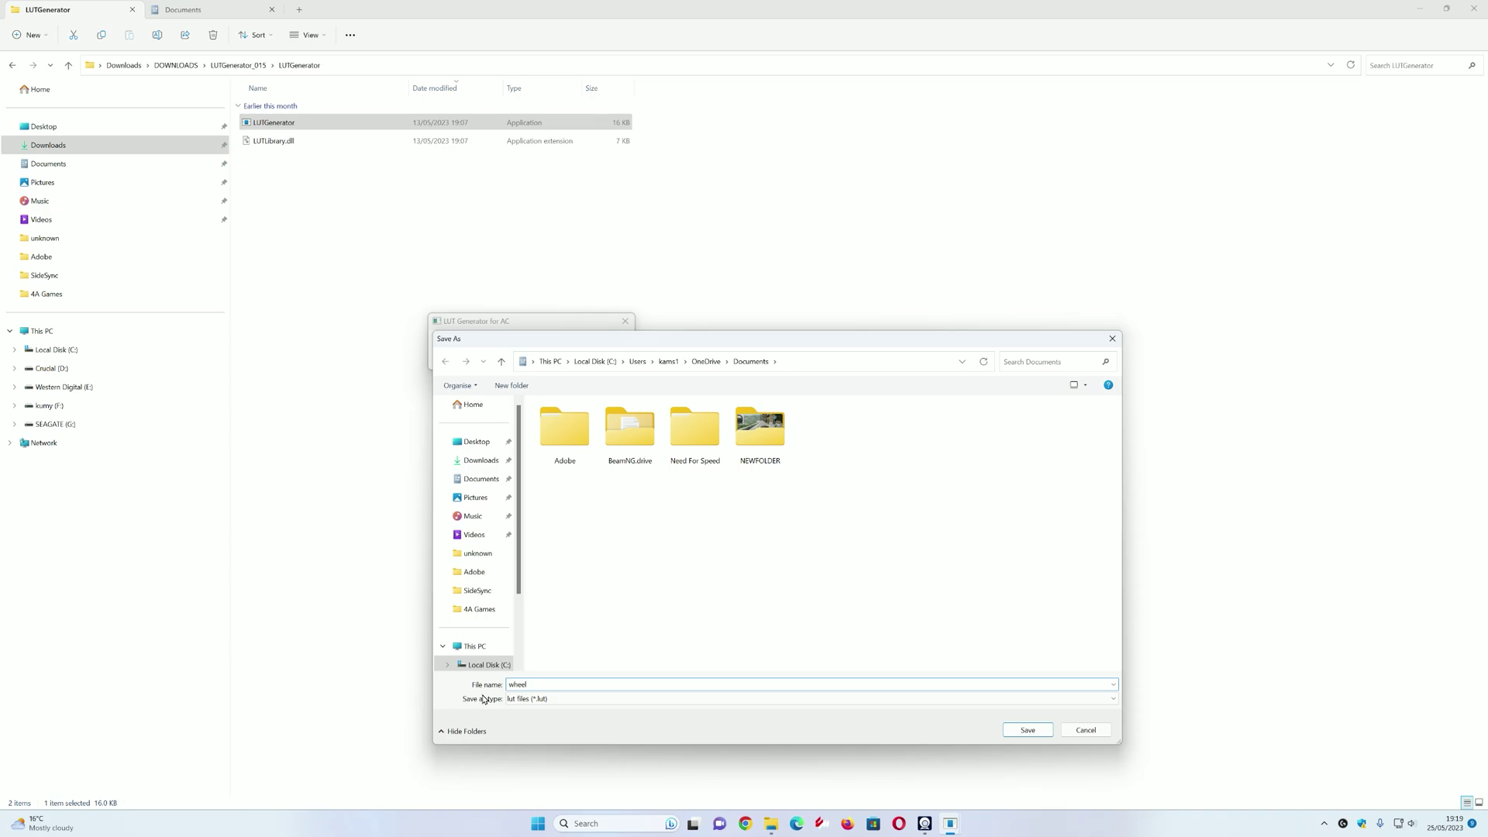
pyautogui.write('wheel')
pyautogui.click(1027, 730)
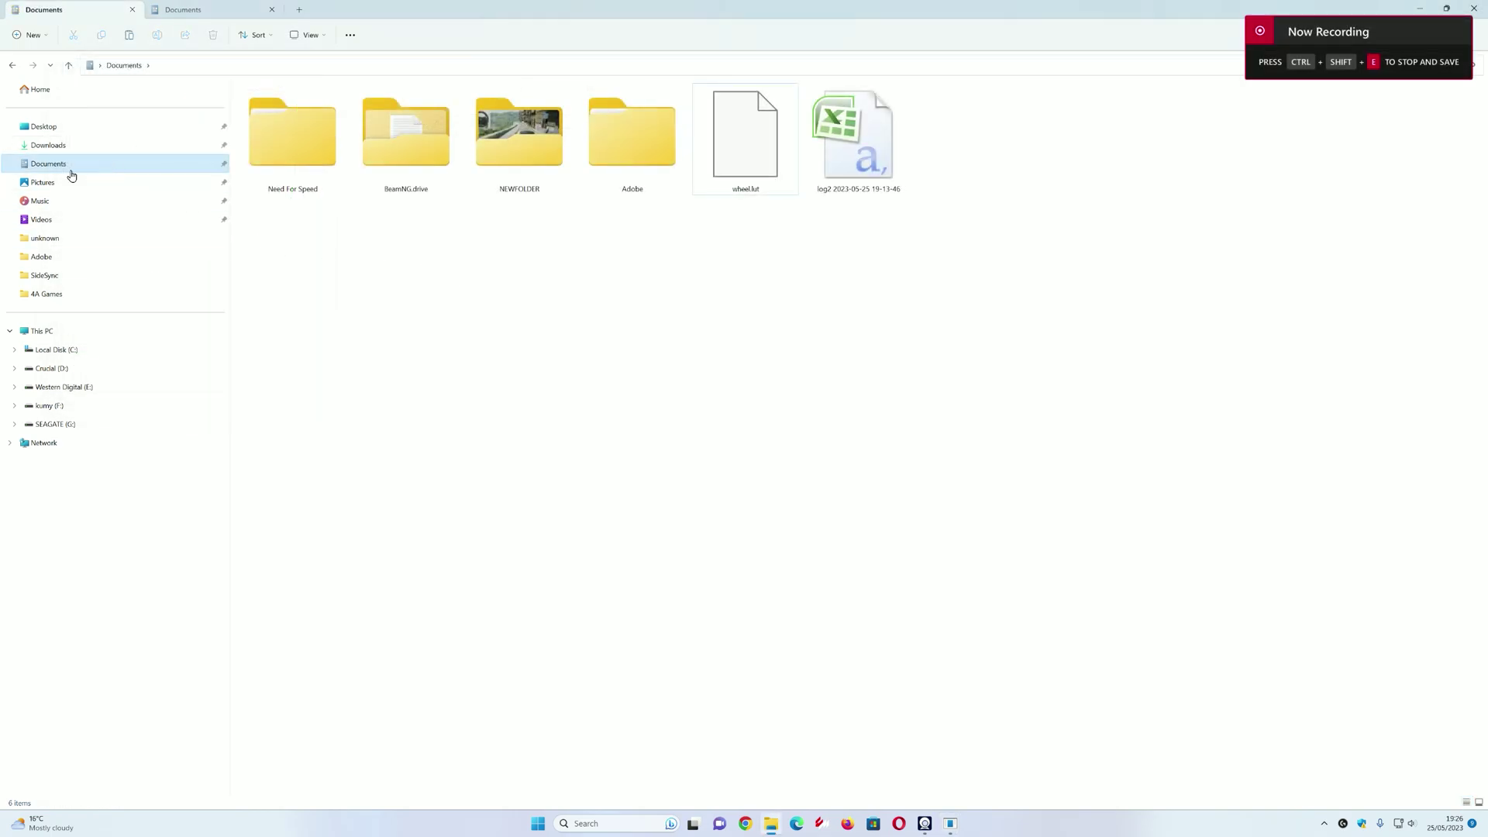
# Rename wheel.lut to wheel.csv and accept the extension change
pyautogui.click(765, 149)
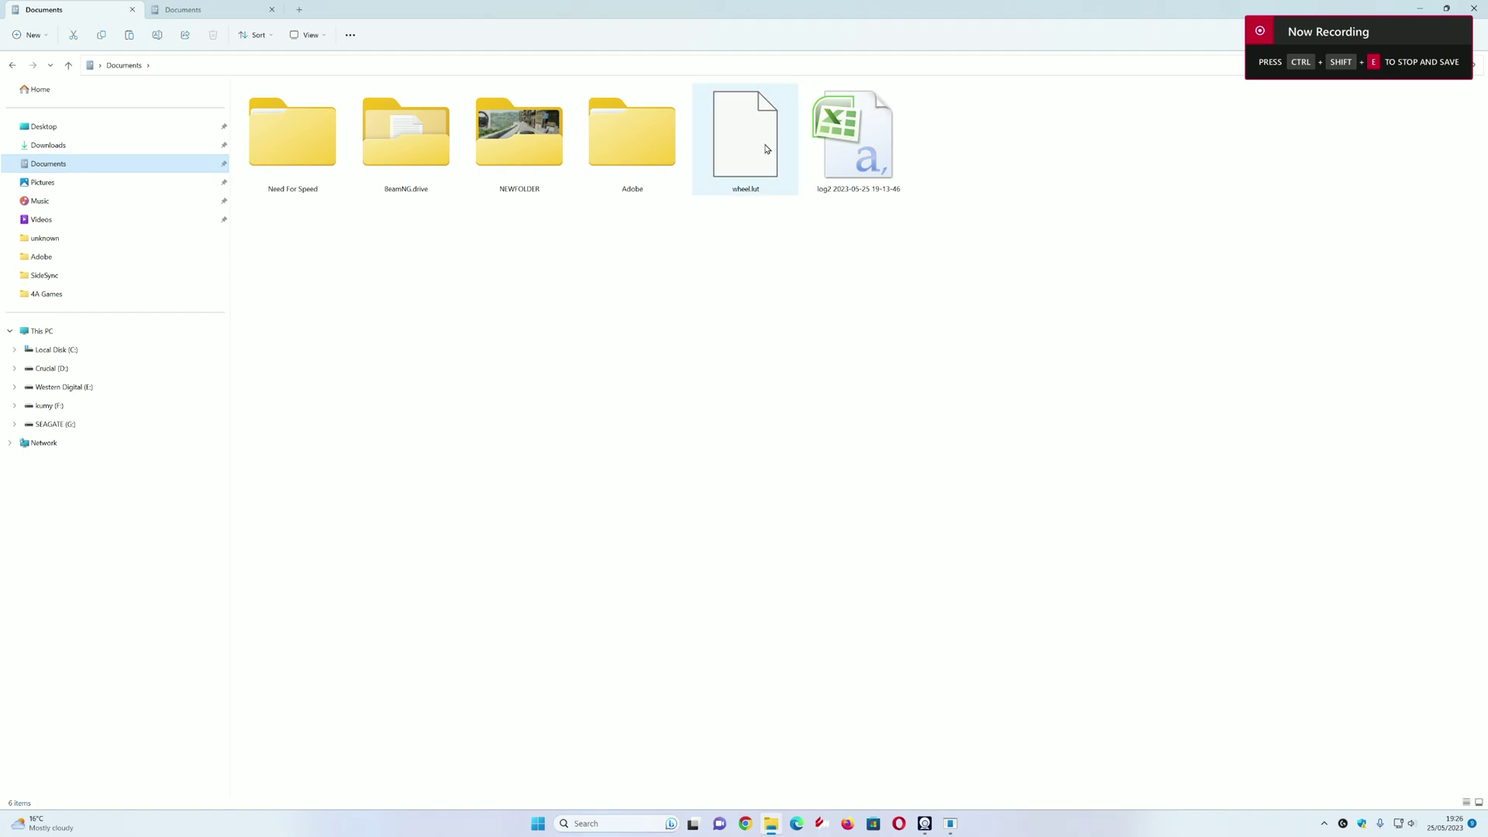
pyautogui.rightClick(766, 149)
pyautogui.click(827, 322)
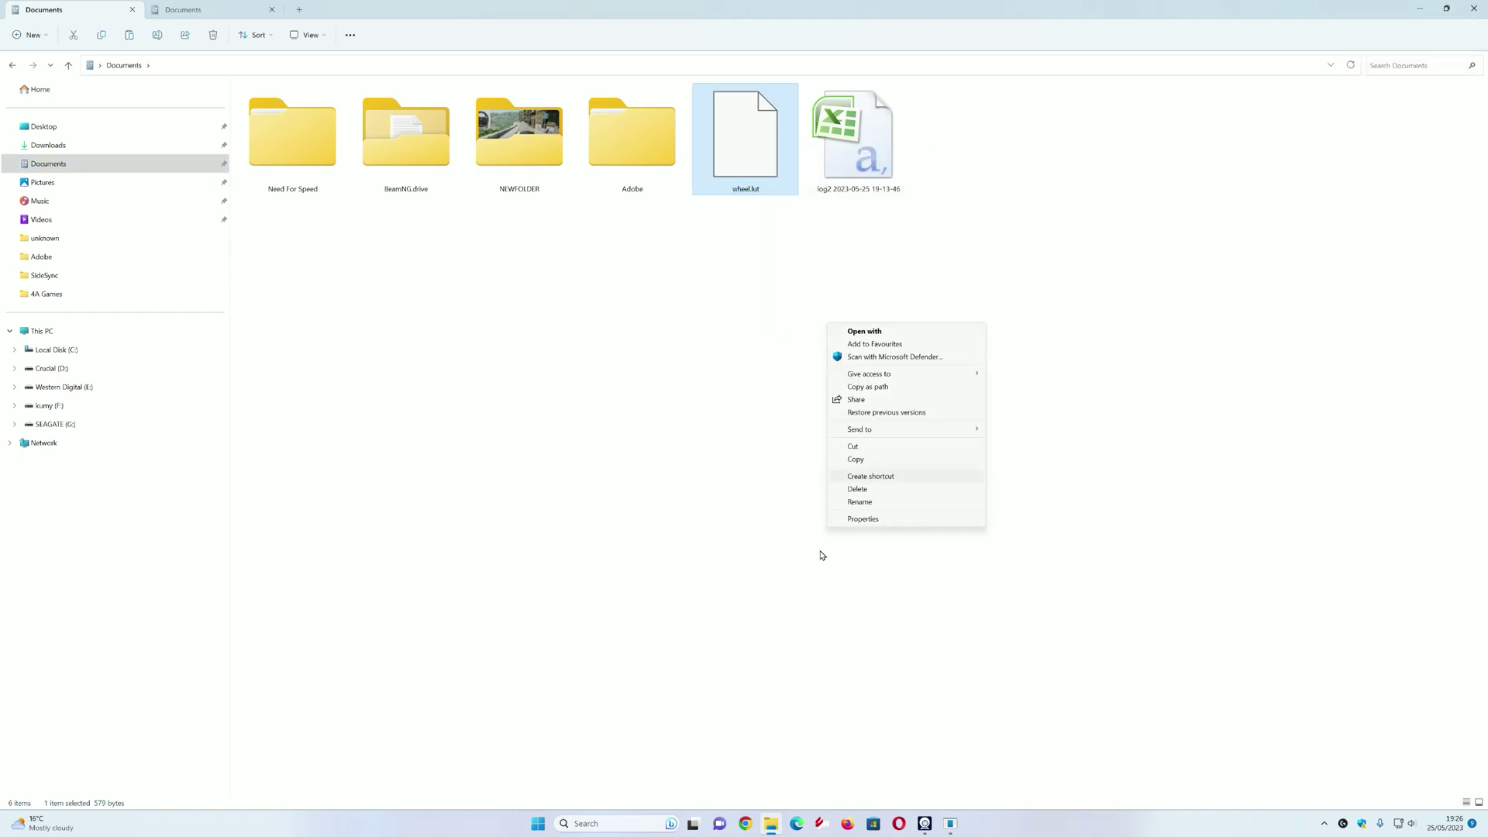
pyautogui.click(860, 502)
pyautogui.click(767, 188)
pyautogui.press('BackSpace')
pyautogui.press('BackSpace')
pyautogui.press('BackSpace')
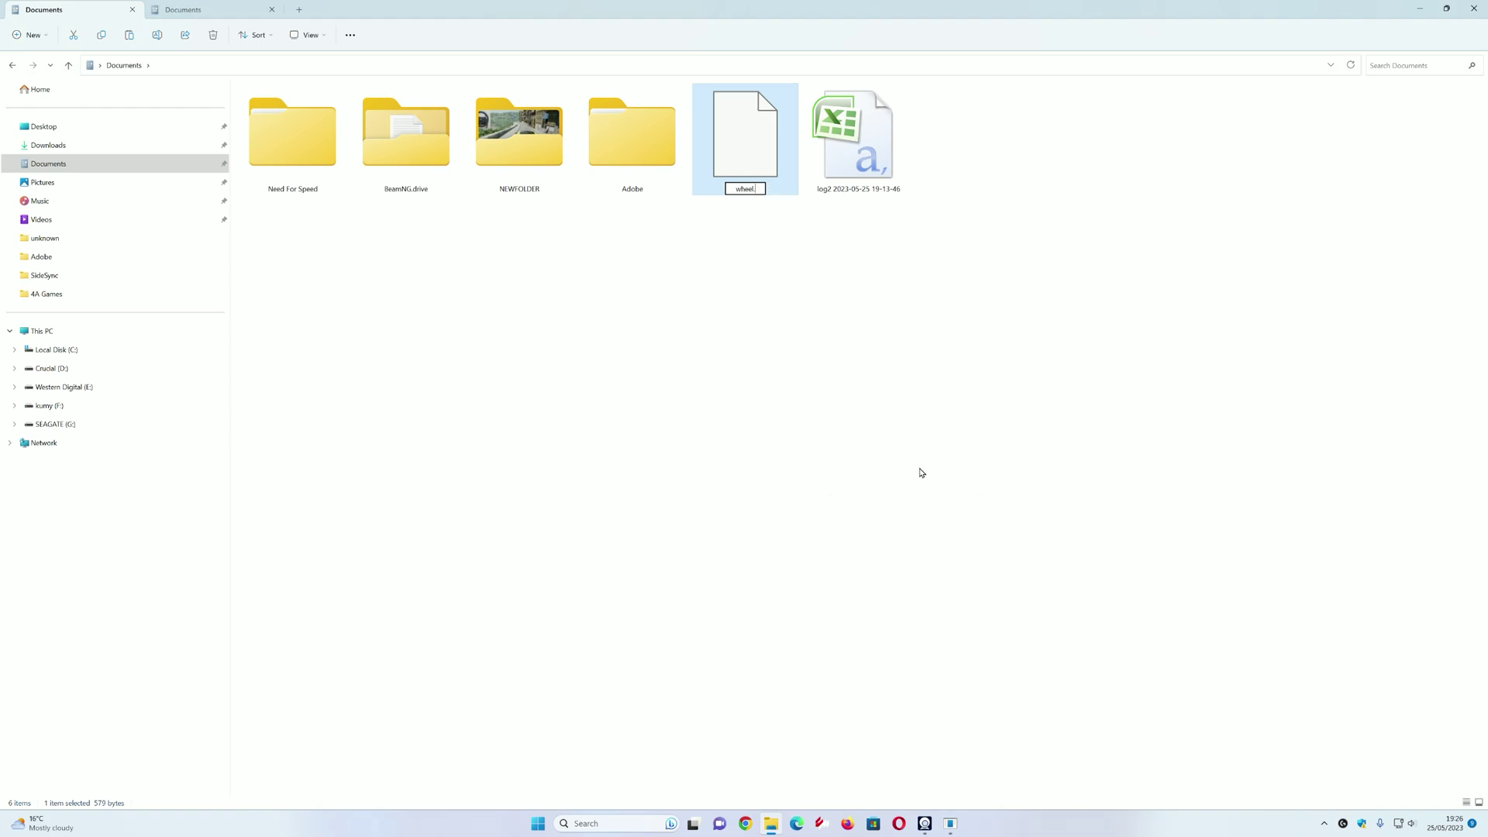
pyautogui.write('csv')
pyautogui.press('Return')
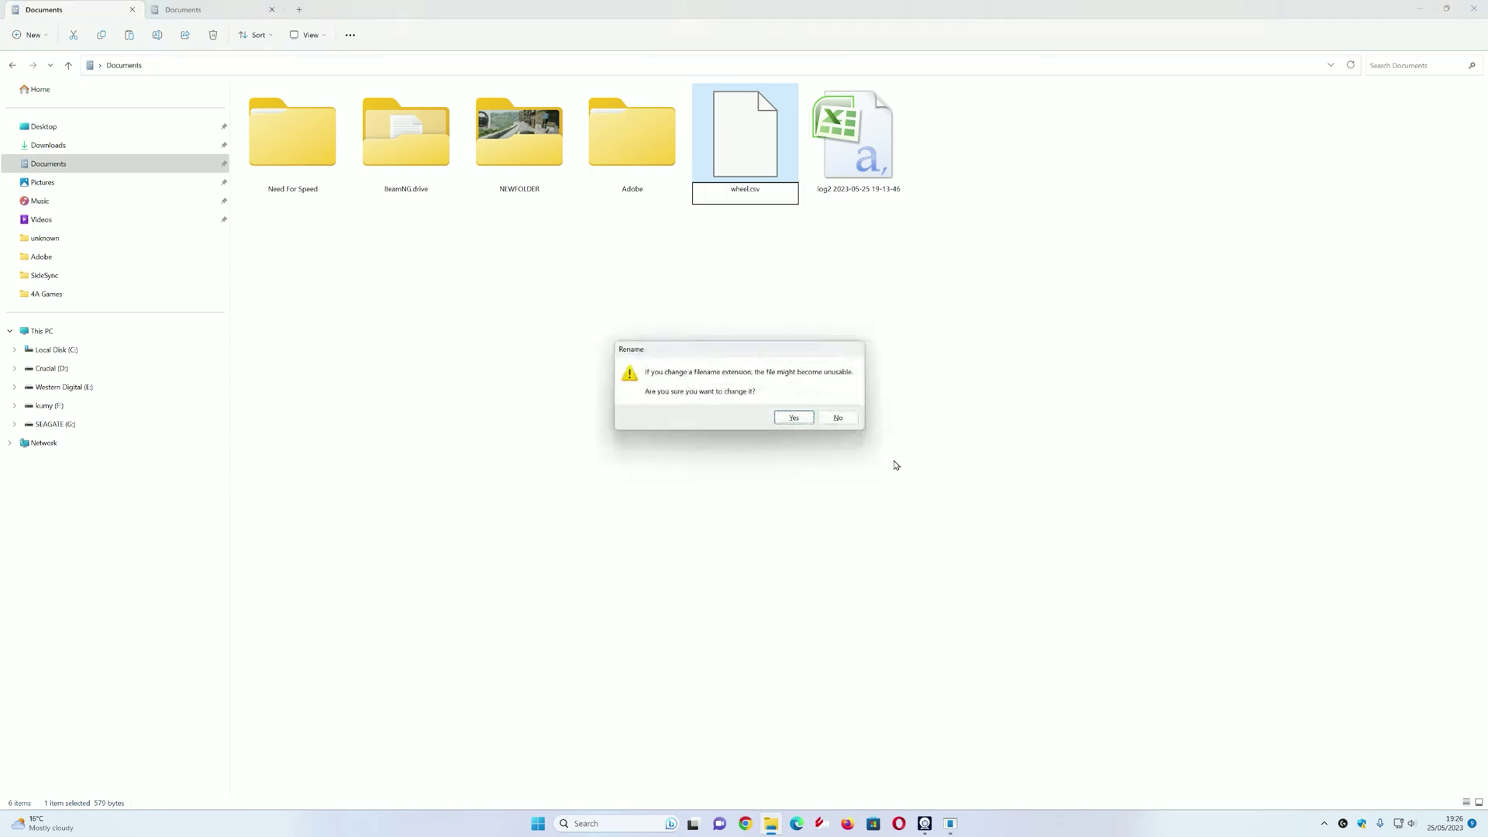
pyautogui.click(778, 421)
# Copy wheel.csv and open the BeamNG.drive folder in Documents
pyautogui.rightClick(737, 158)
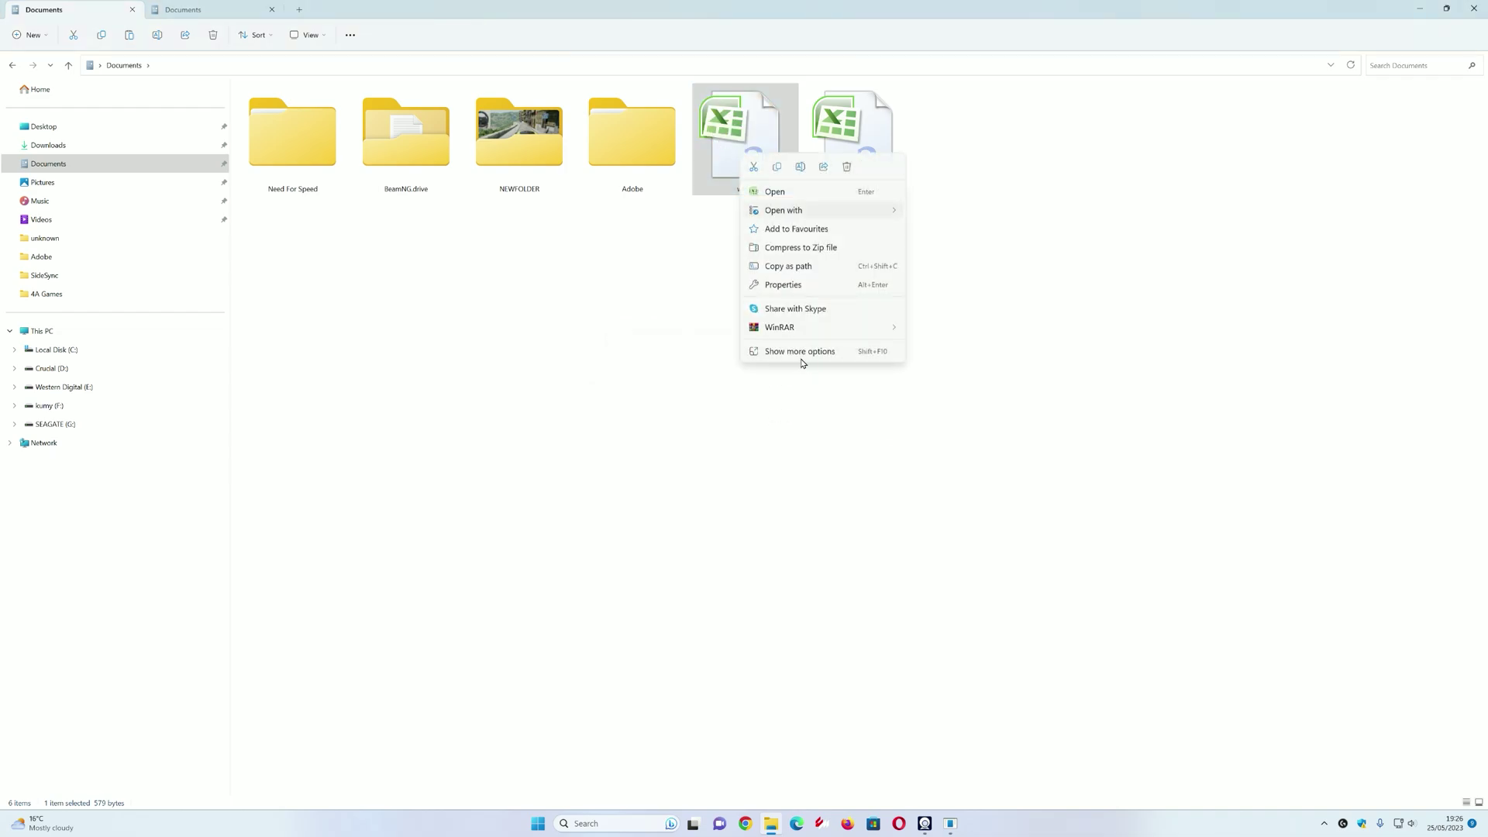
pyautogui.click(803, 354)
pyautogui.click(838, 533)
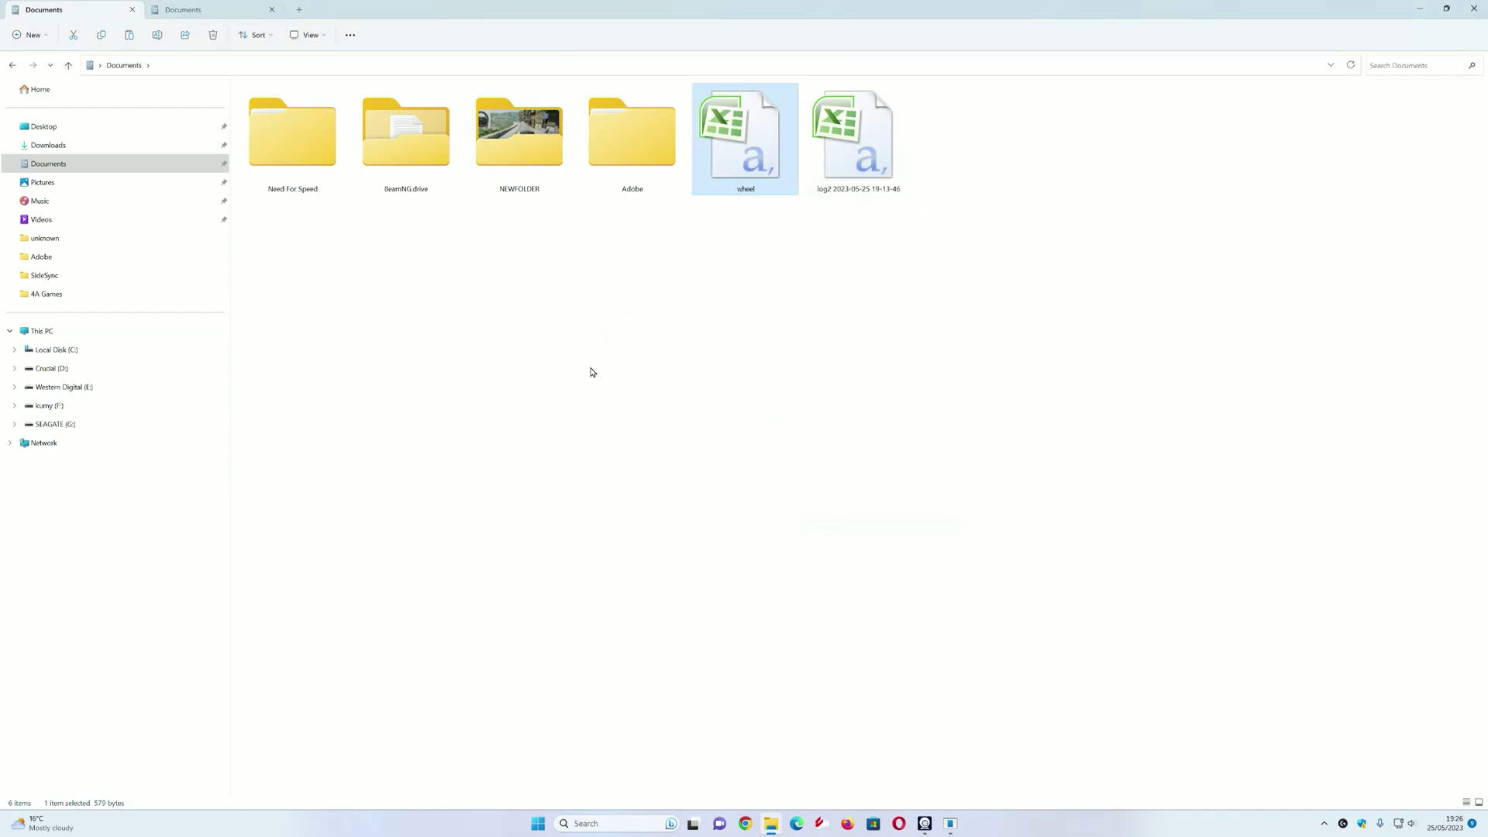
pyautogui.doubleClick(410, 167)
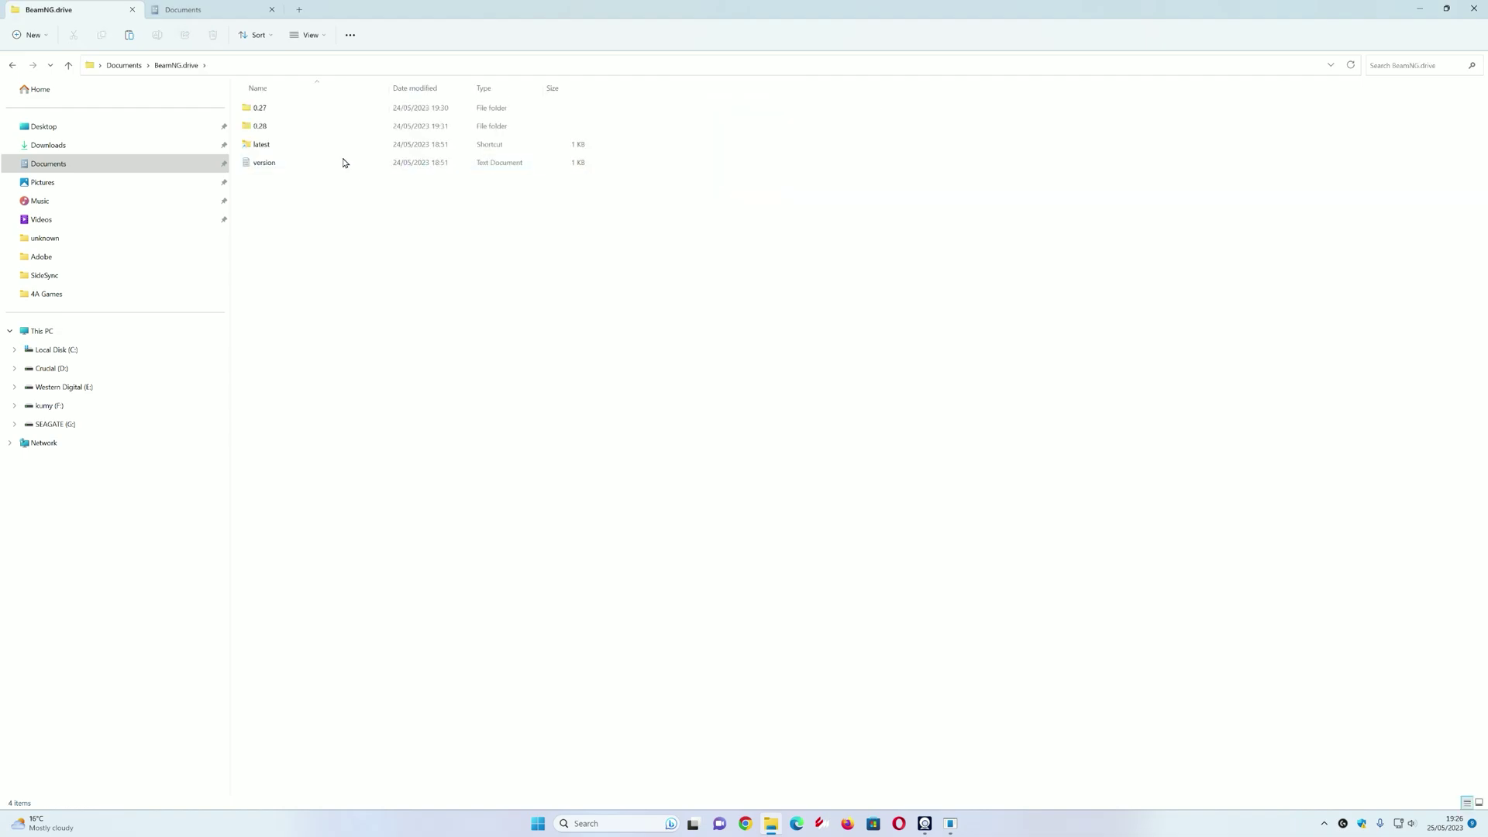
# Paste wheel.csv into latest > settings > inputmaps, then switch back to BeamNG.drive with Alt+Tab
pyautogui.doubleClick(262, 146)
pyautogui.doubleClick(285, 217)
pyautogui.doubleClick(285, 147)
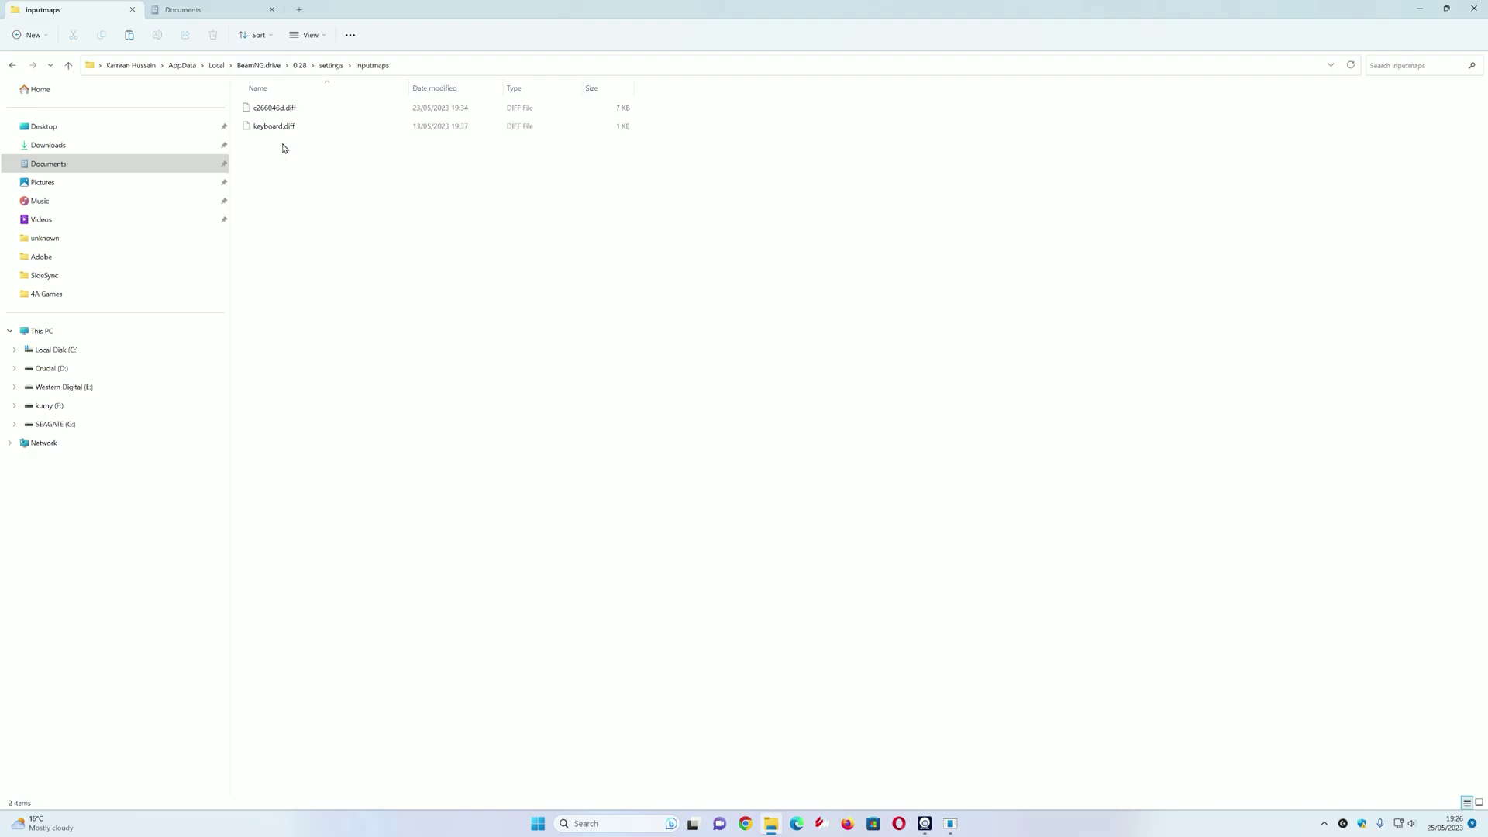
pyautogui.rightClick(341, 301)
pyautogui.click(385, 458)
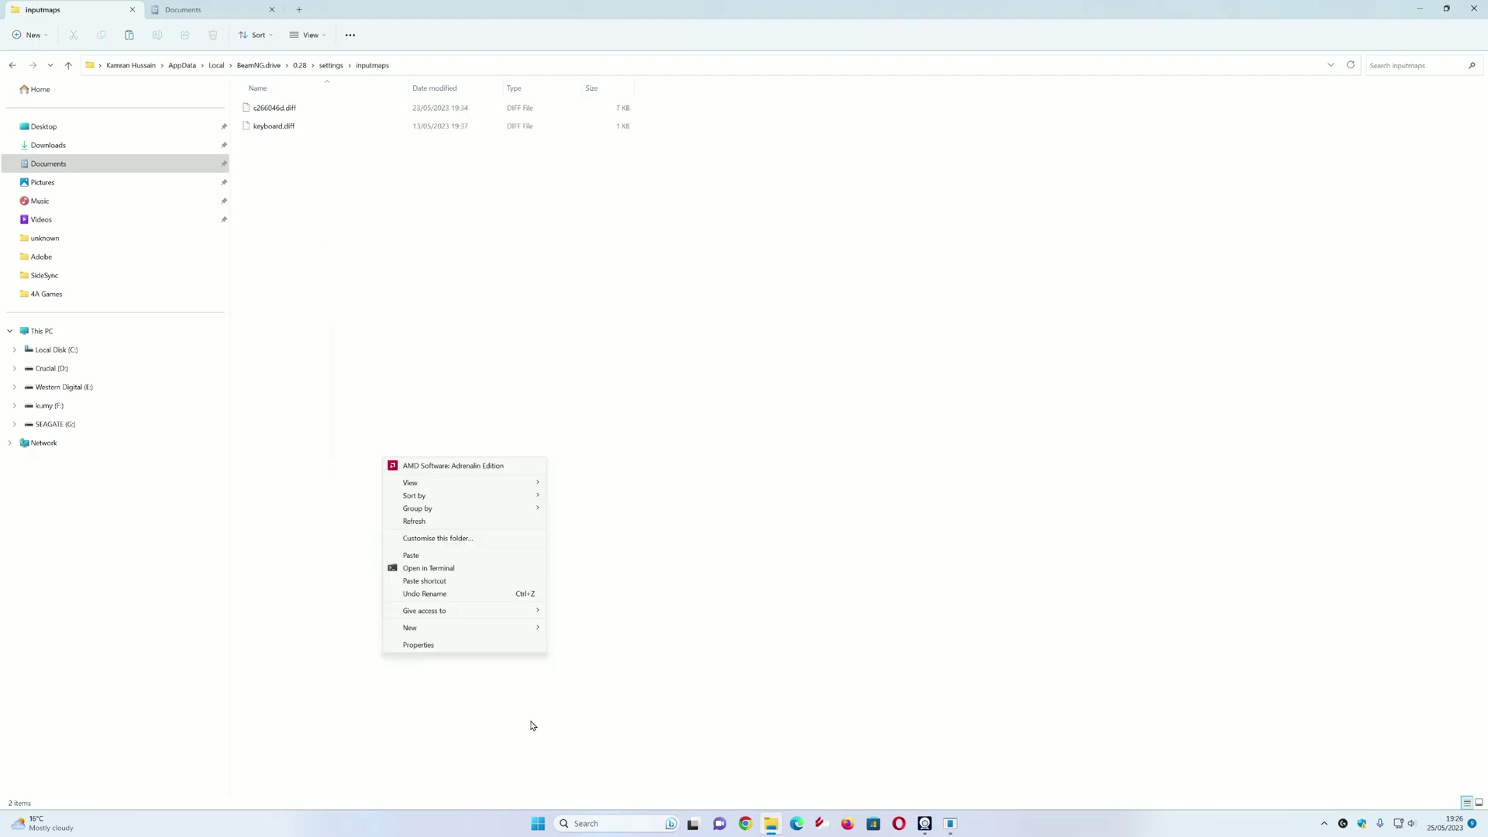
pyautogui.click(425, 565)
pyautogui.hotkey('alt', 'Tab')
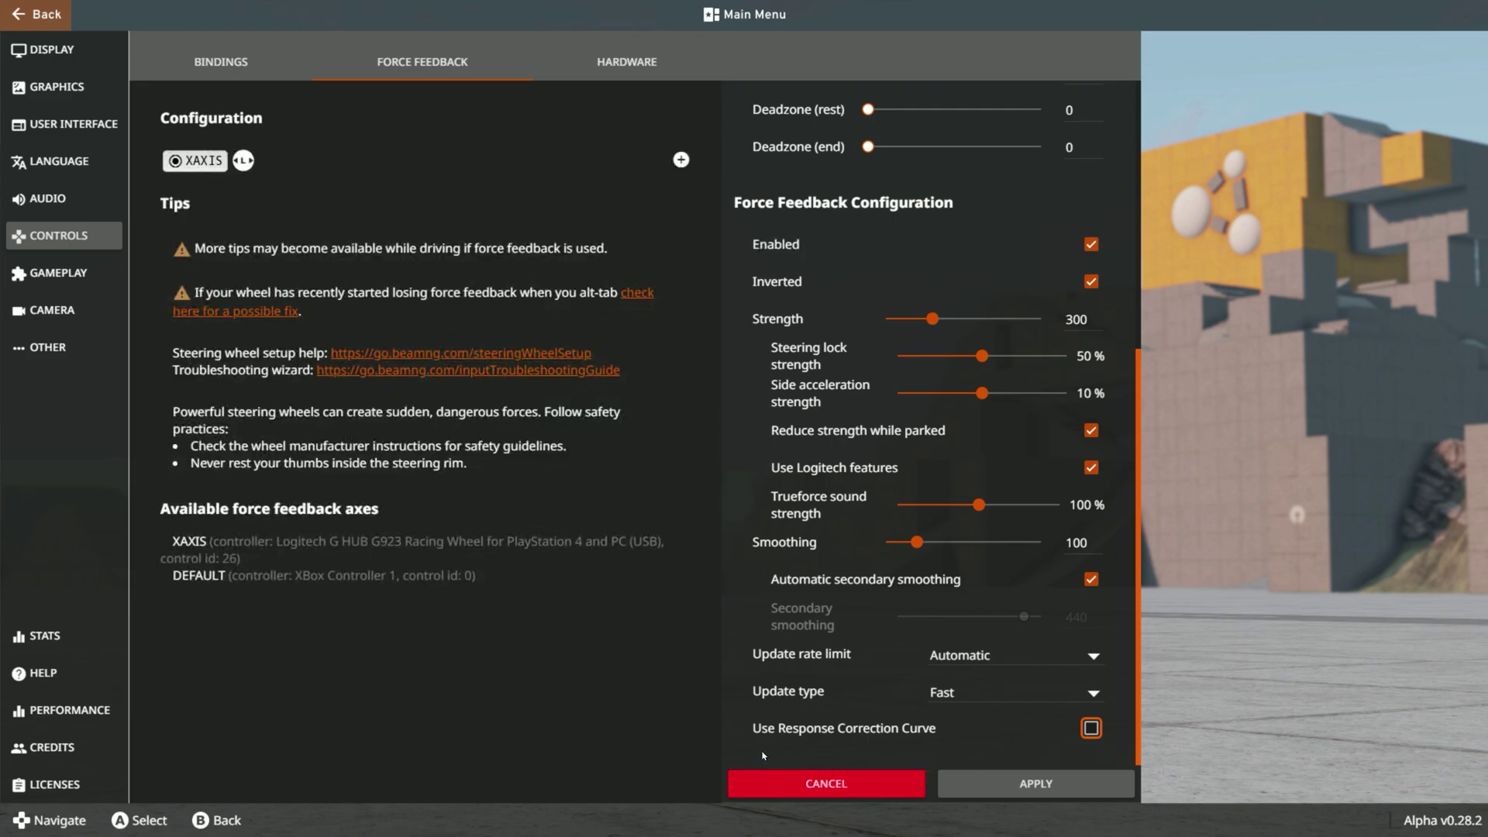
# Tick 'Use Response Correction Curve' in the XAXIS Force Feedback settings to show the wheel.csv curve
pyautogui.moveTo(800, 749)
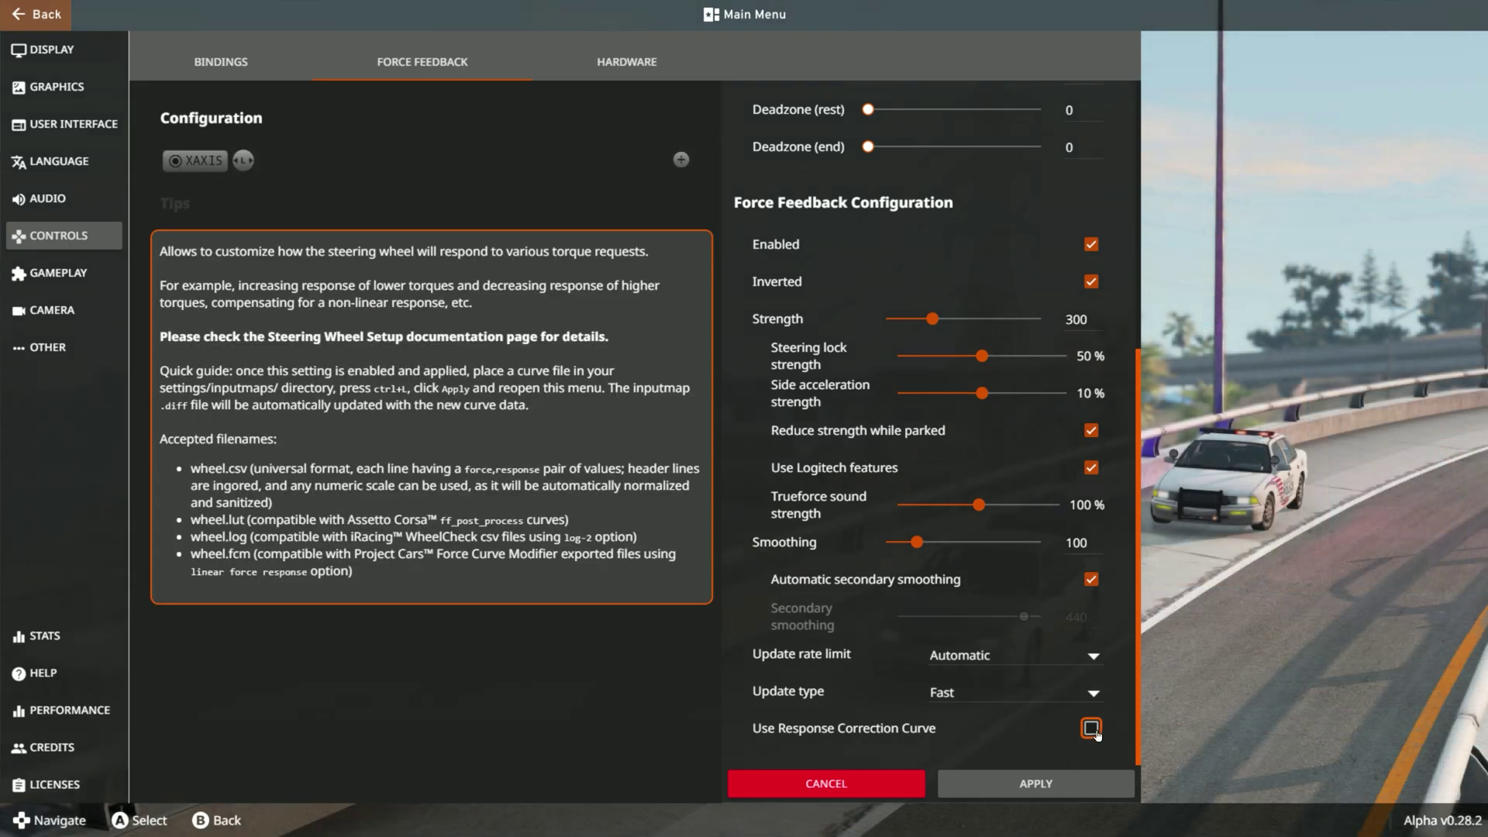
pyautogui.click(1091, 728)
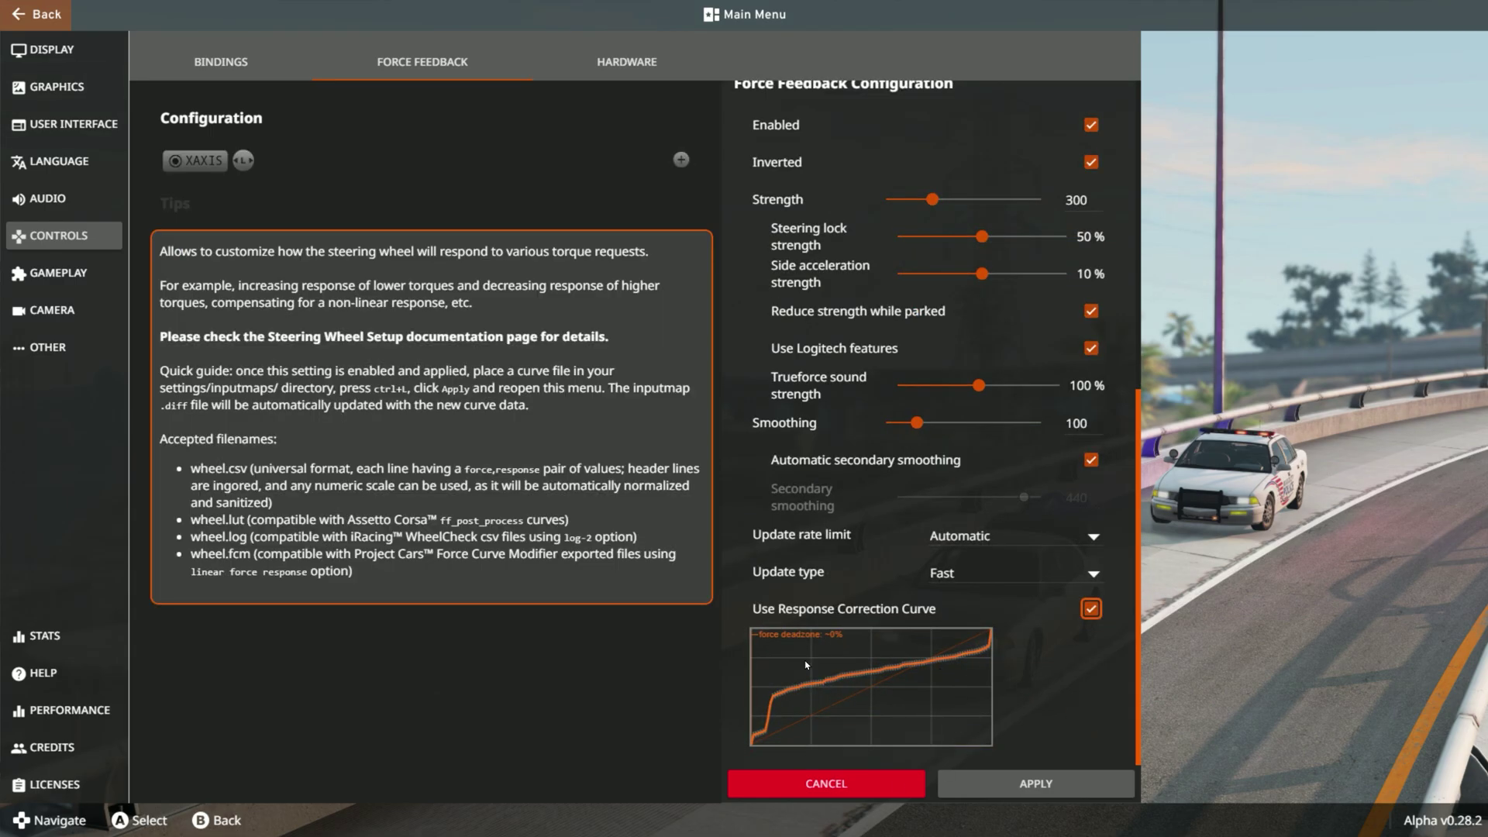